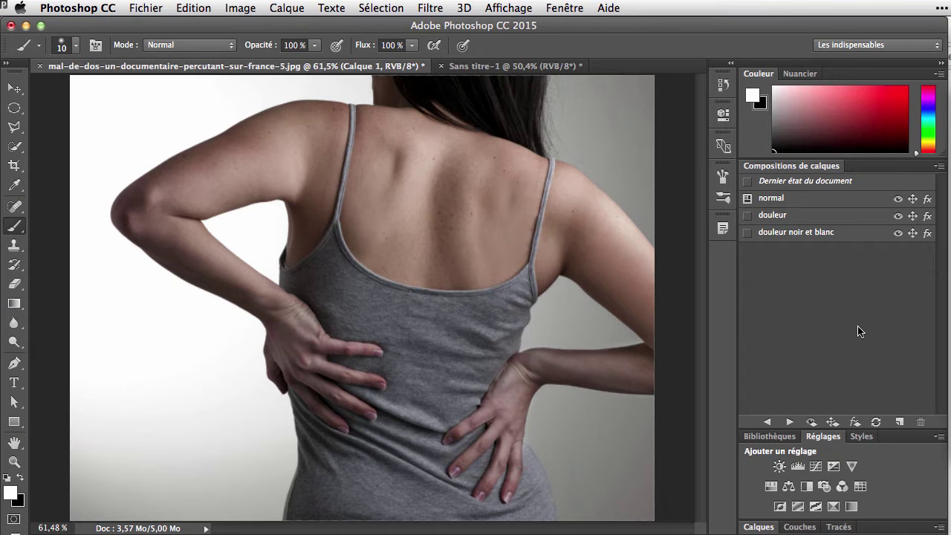
# Preview the 'douleur' and 'douleur noir et blanc' layer comps, then switch to 'Sans titre-1'
pyautogui.click(747, 216)
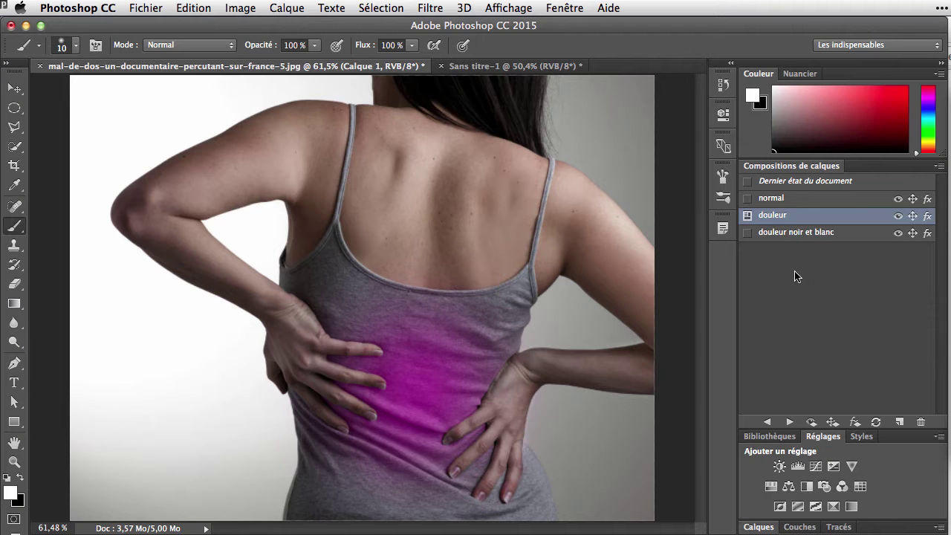
pyautogui.click(747, 233)
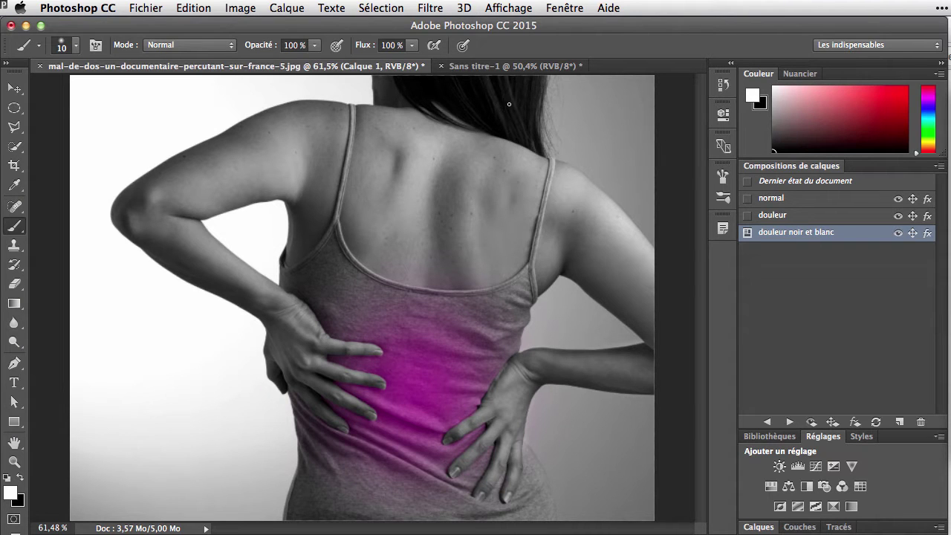
pyautogui.click(494, 68)
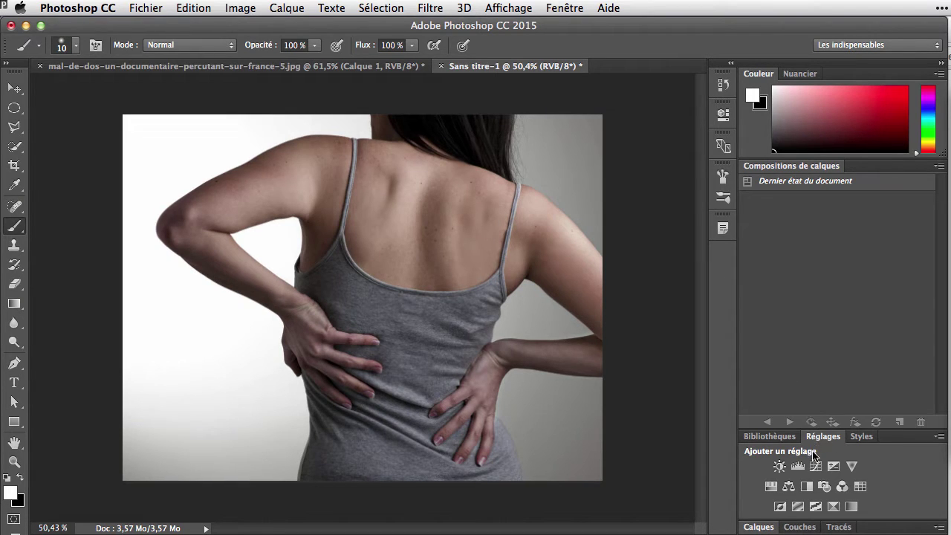
# Convert the Arrière-plan background into a smart object layer, Calque 0
pyautogui.click(759, 526)
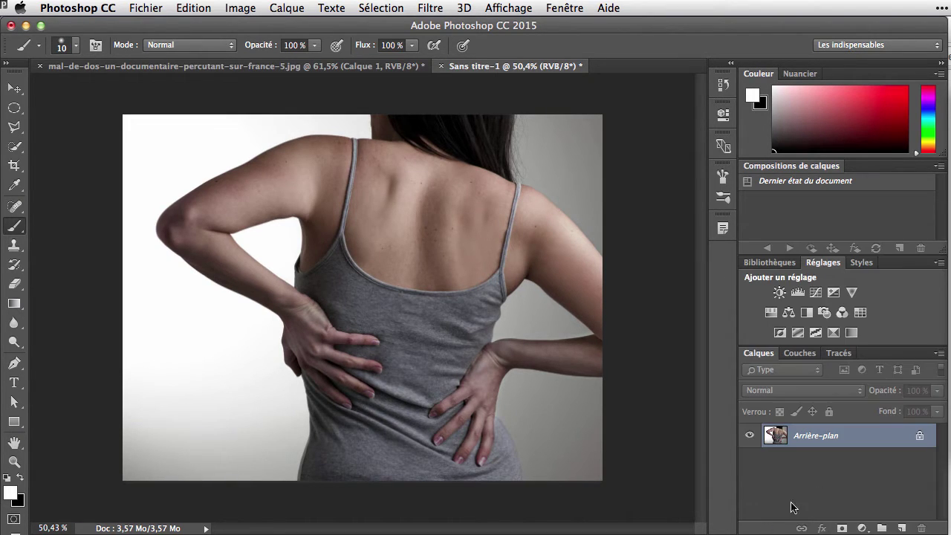
pyautogui.rightClick(843, 443)
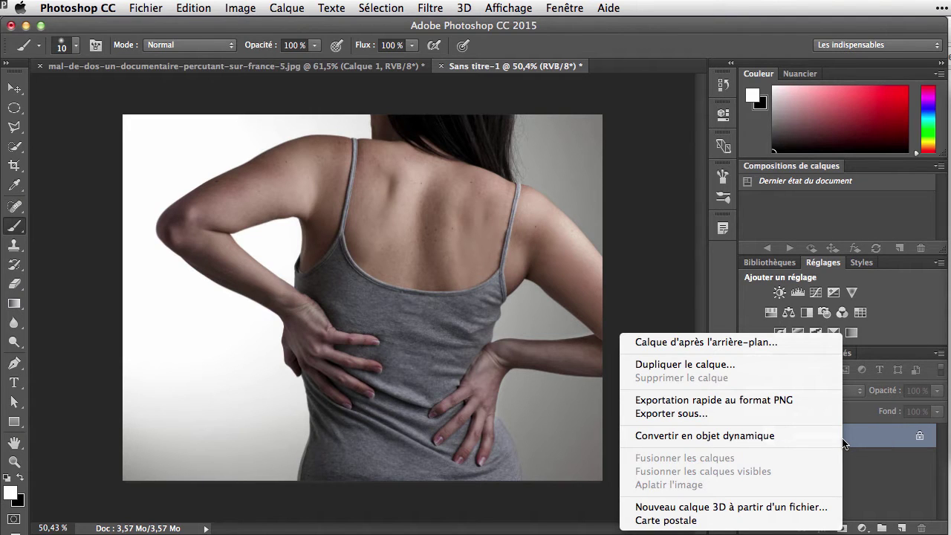
pyautogui.click(804, 439)
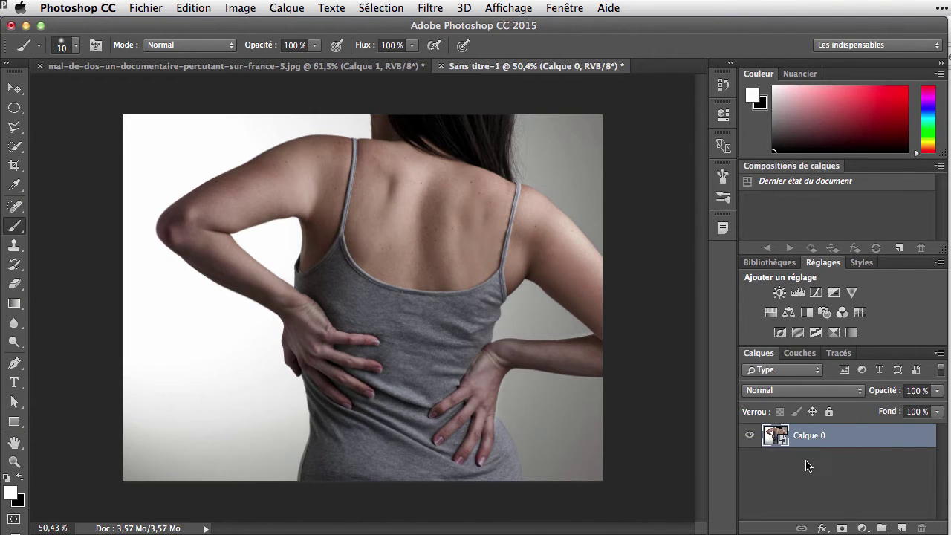
# Choose the Elliptical Marquee tool (Outil Ellipse de sélection) from the marquee flyout
pyautogui.click(15, 108)
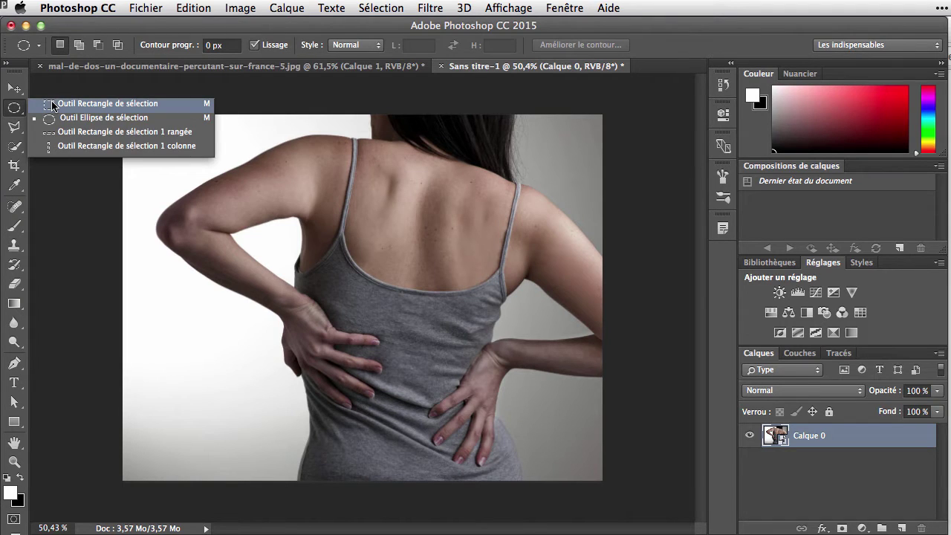
pyautogui.click(52, 105)
pyautogui.click(17, 111)
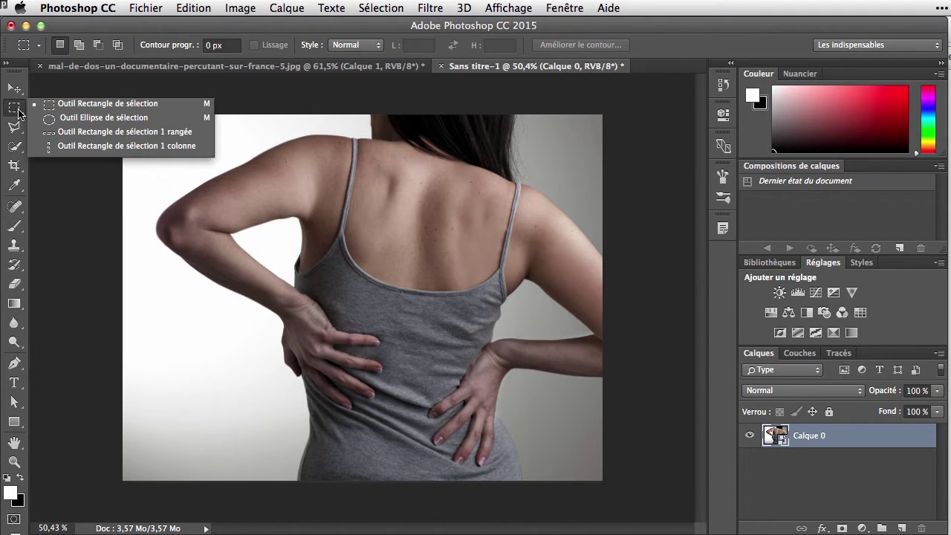
pyautogui.click(89, 117)
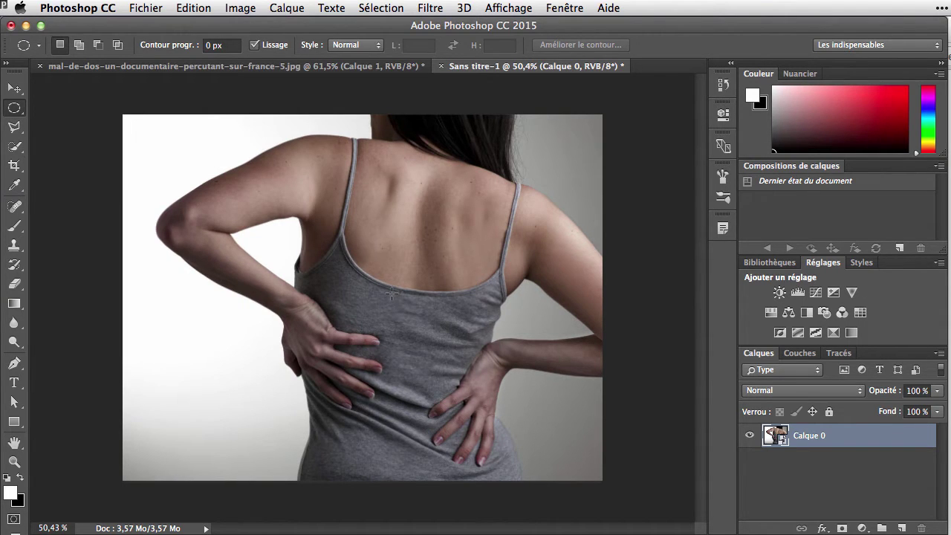
# Draw a narrow elliptical selection on the lower back, positioned between the hands
pyautogui.moveTo(391, 293)
pyautogui.mouseDown()
pyautogui.moveTo(390, 390)
pyautogui.moveTo(430, 405)
pyautogui.mouseUp()
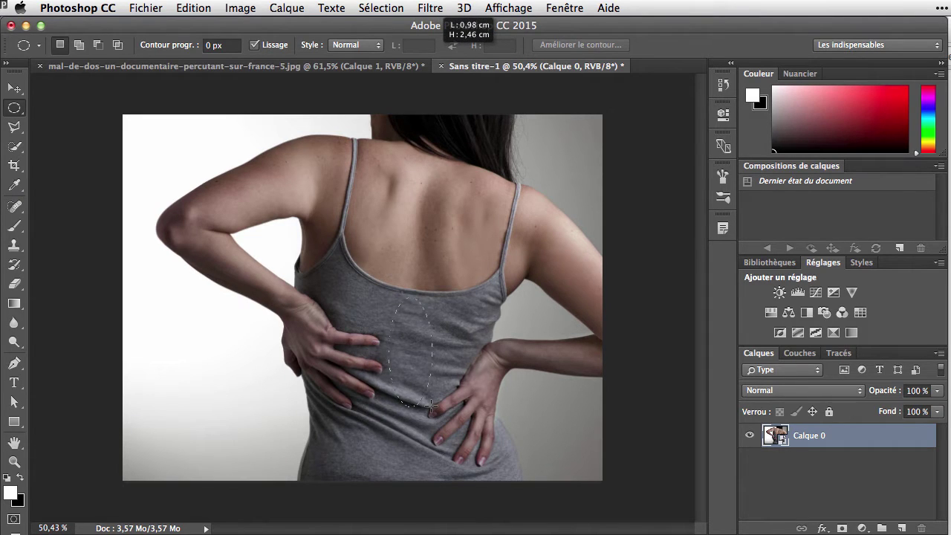
pyautogui.moveTo(431, 406)
pyautogui.mouseDown()
pyautogui.moveTo(429, 377)
pyautogui.moveTo(429, 408)
pyautogui.mouseUp()
pyautogui.moveTo(404, 361)
pyautogui.mouseDown()
pyautogui.moveTo(399, 376)
pyautogui.moveTo(408, 368)
pyautogui.mouseUp()
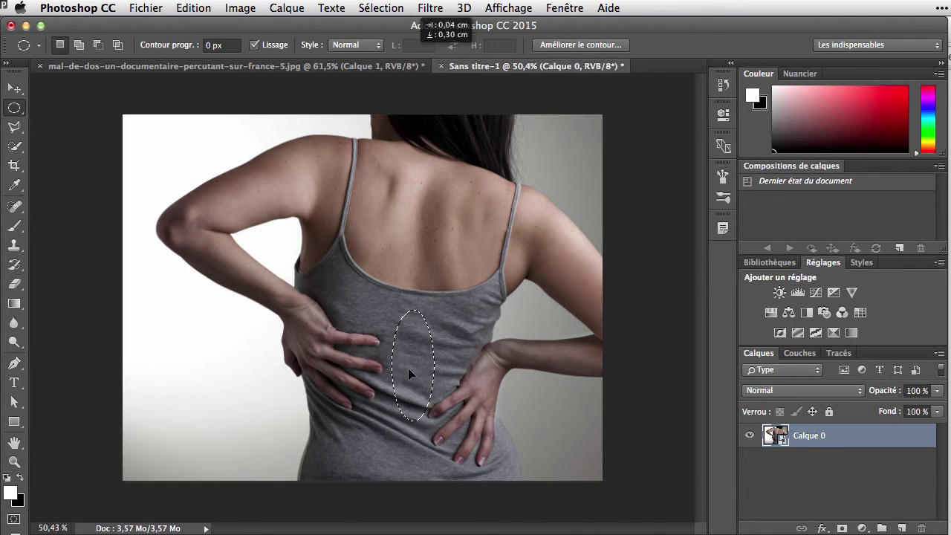
pyautogui.moveTo(407, 368); pyautogui.dragTo(405, 364)
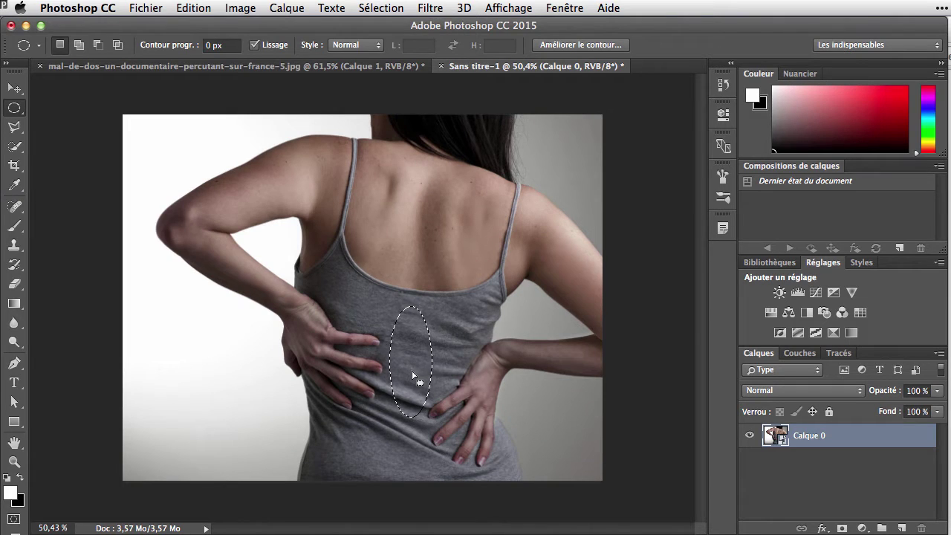
# Rotate the elliptical selection about 6.49° with Transformer la sélection and apply it
pyautogui.click(379, 8)
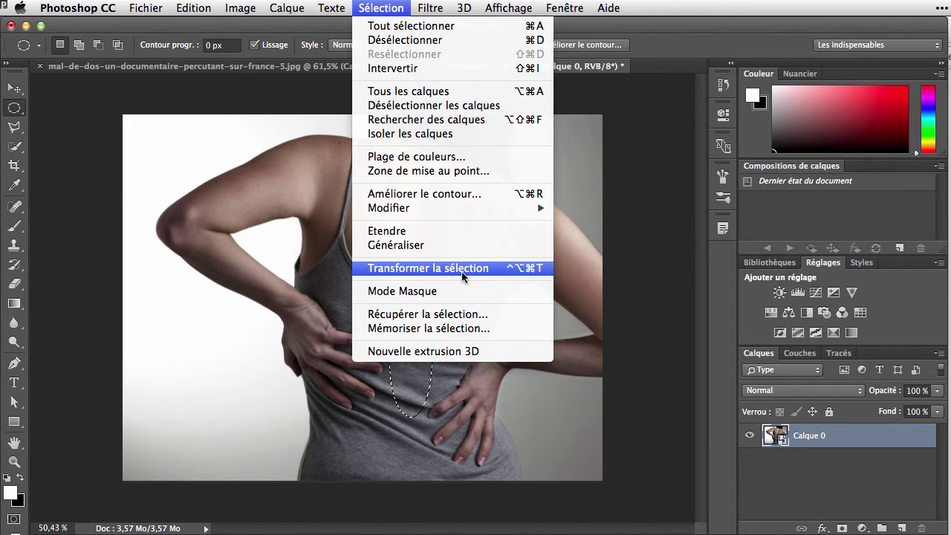
pyautogui.click(537, 269)
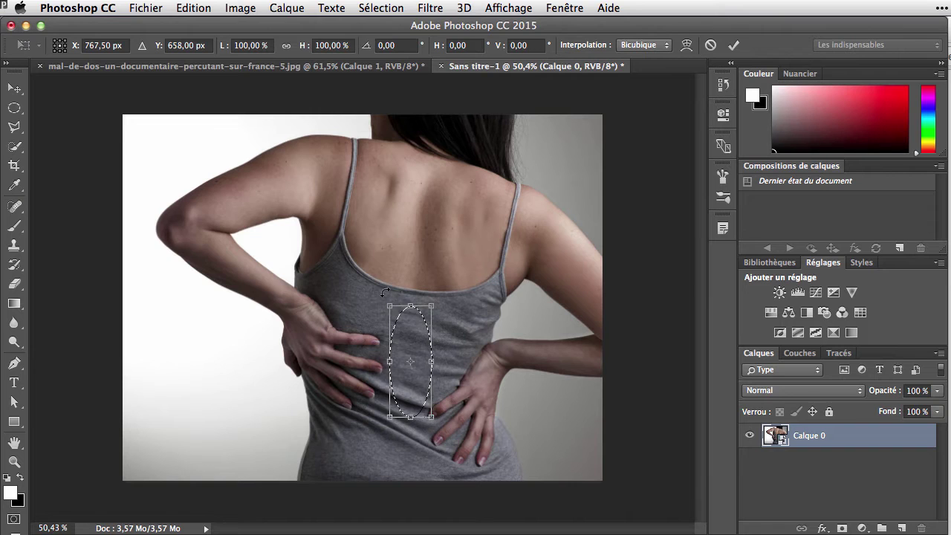
pyautogui.moveTo(387, 290); pyautogui.dragTo(398, 293)
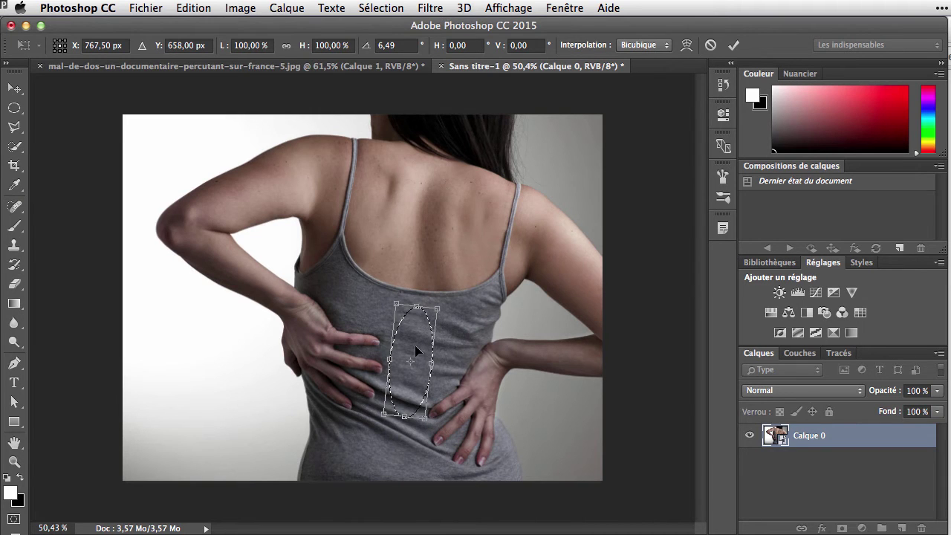
pyautogui.moveTo(414, 345); pyautogui.dragTo(412, 349)
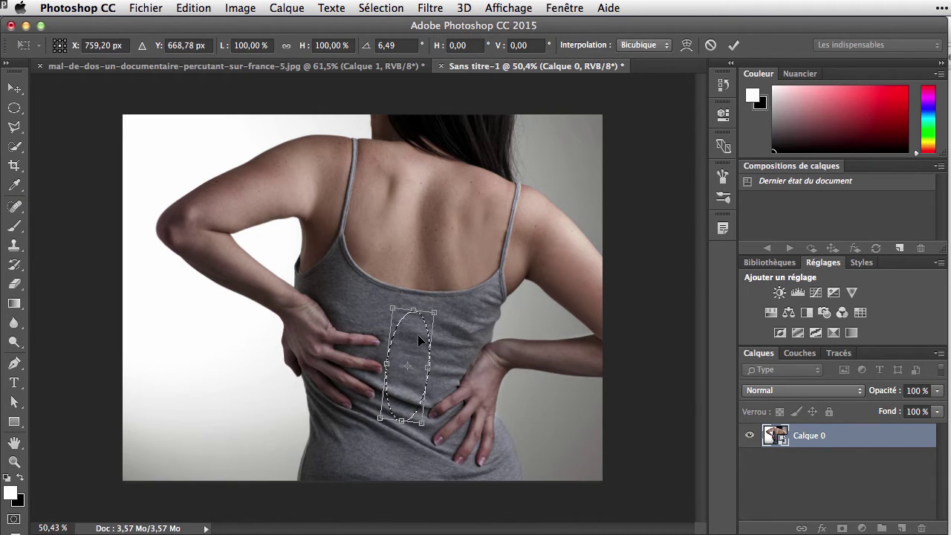
pyautogui.press('Return')
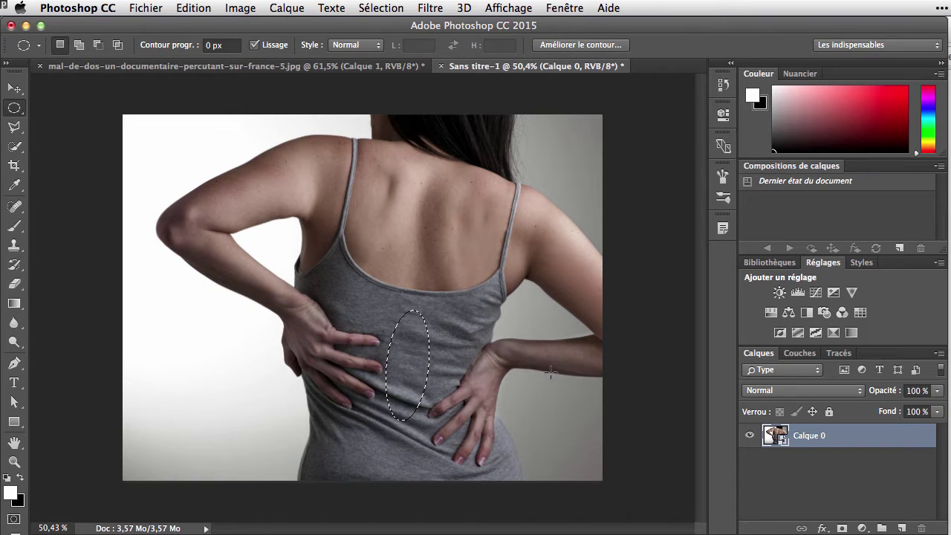
# On a new layer, Calque 1, fill the tilted ellipse with black and deselect
pyautogui.click(901, 528)
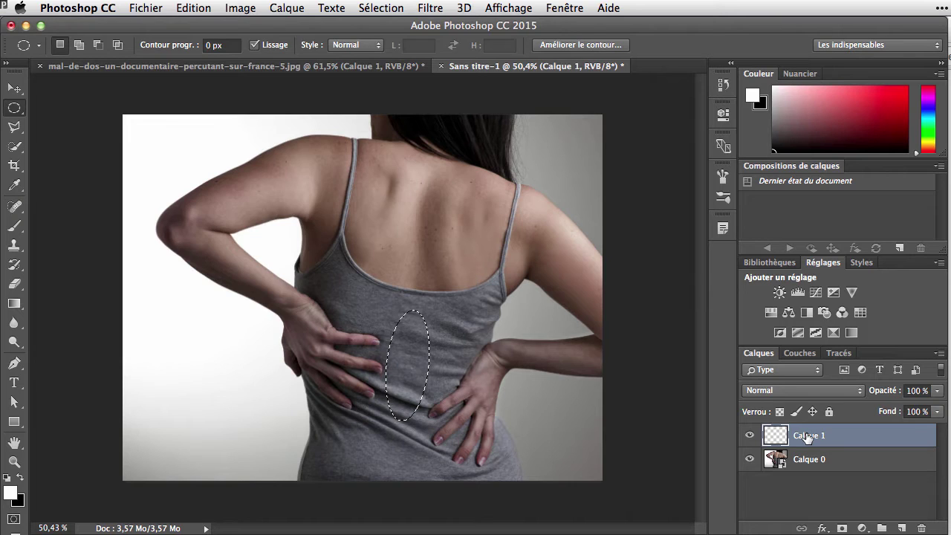
pyautogui.hotkey('alt', 'BackSpace')
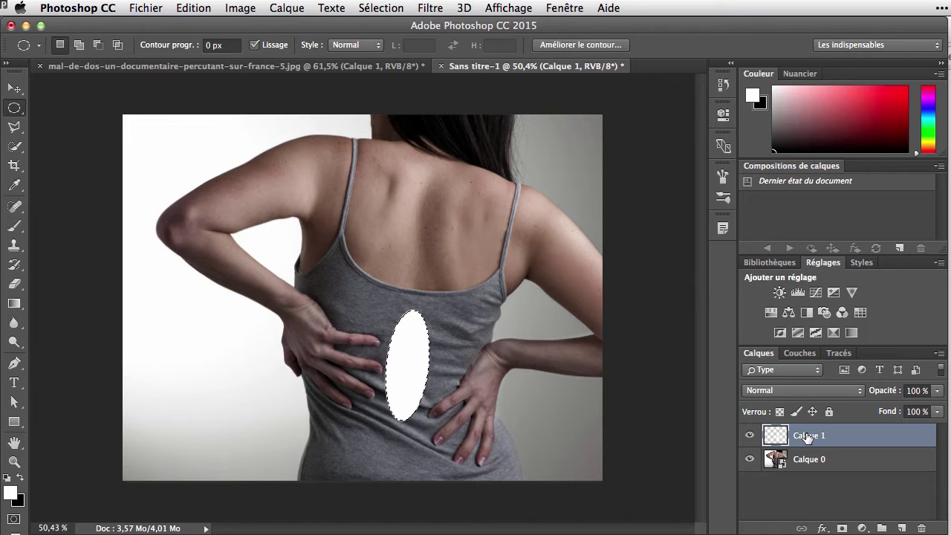
pyautogui.hotkey('ctrl', 'BackSpace')
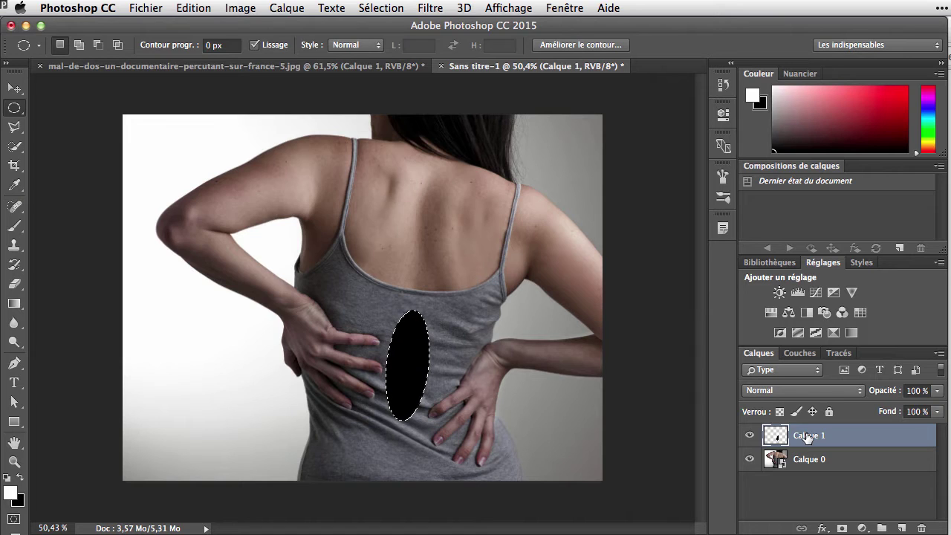
pyautogui.hotkey('ctrl', 'd')
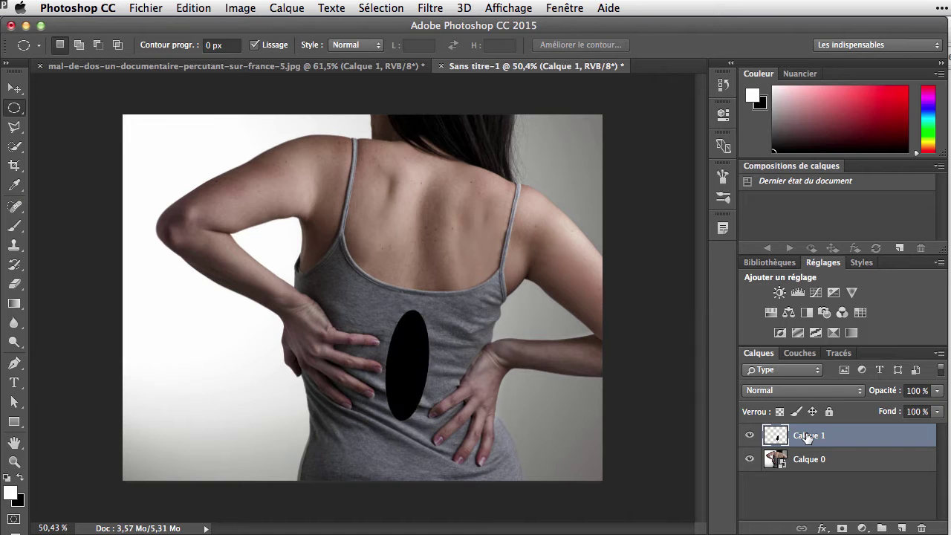
# Make Calque 1 a smart object and apply a 48.7-pixel Gaussian blur
pyautogui.rightClick(843, 436)
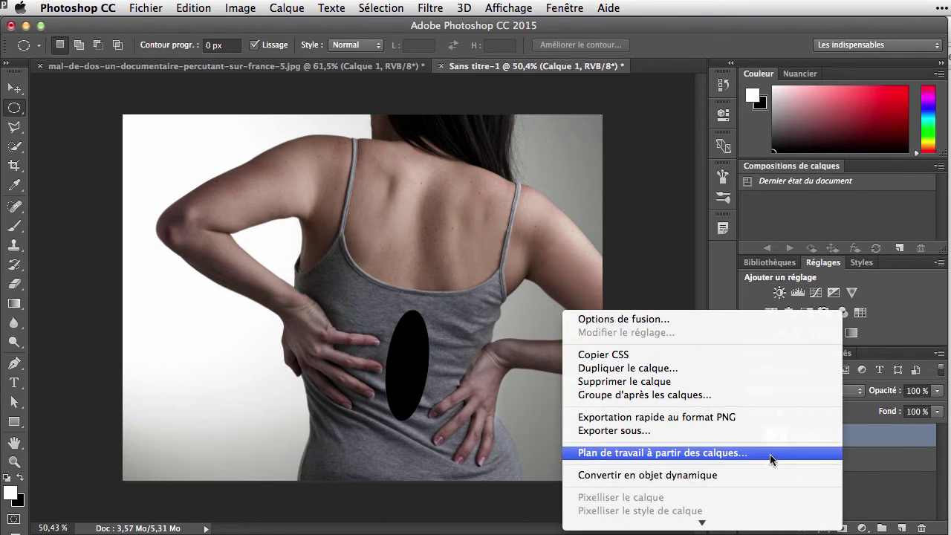
pyautogui.click(765, 476)
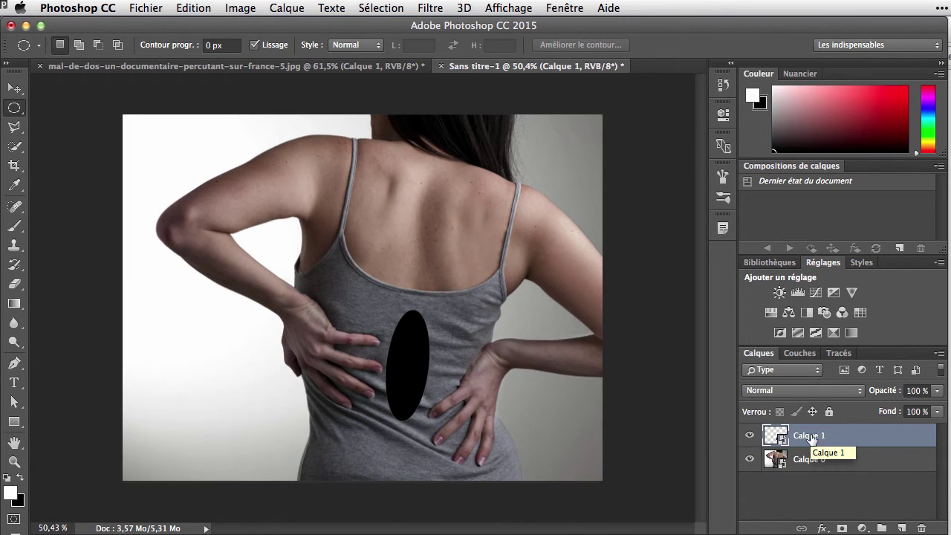
pyautogui.click(431, 7)
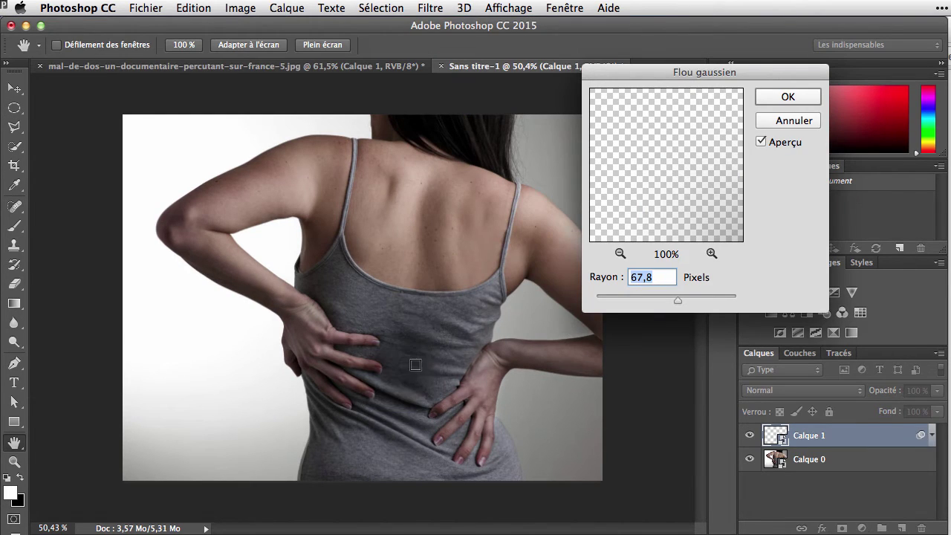
pyautogui.moveTo(629, 296); pyautogui.dragTo(656, 306)
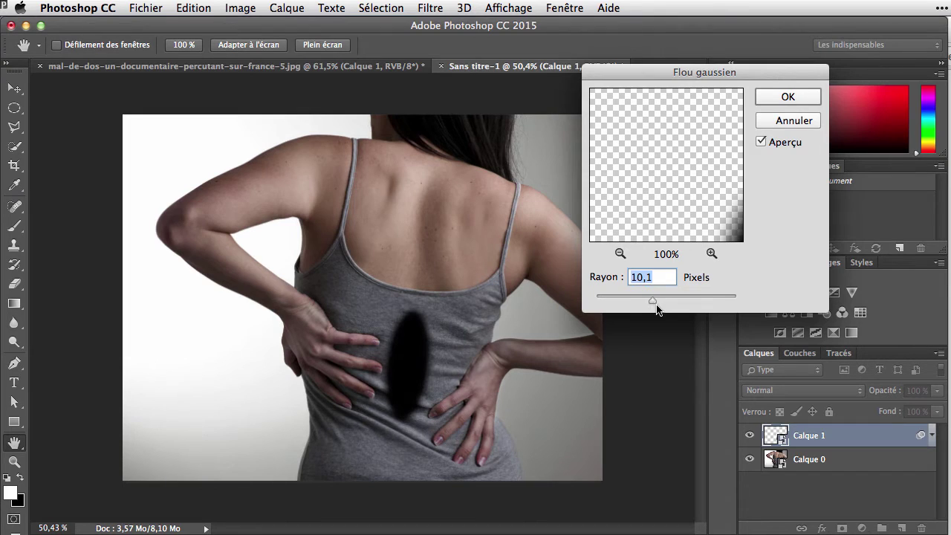
pyautogui.moveTo(656, 303); pyautogui.dragTo(666, 303)
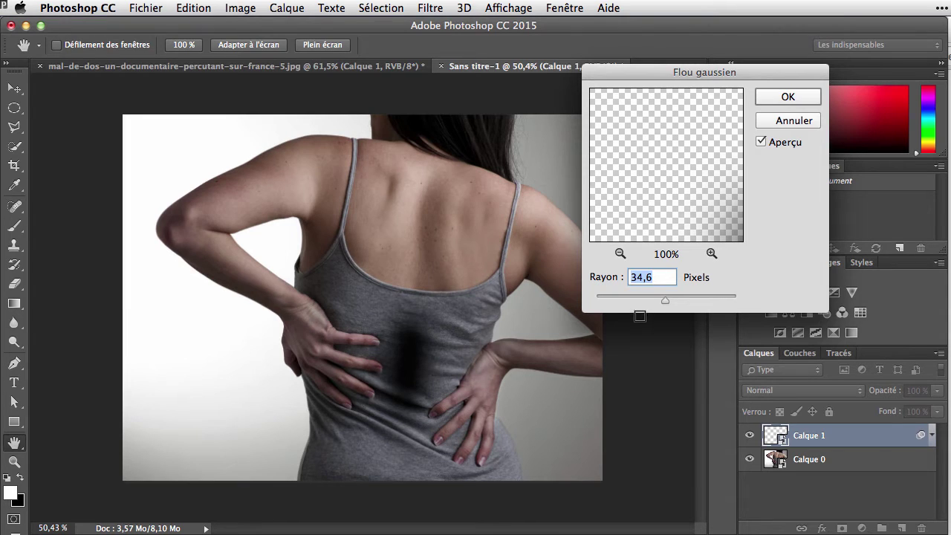
pyautogui.moveTo(664, 300); pyautogui.dragTo(672, 300)
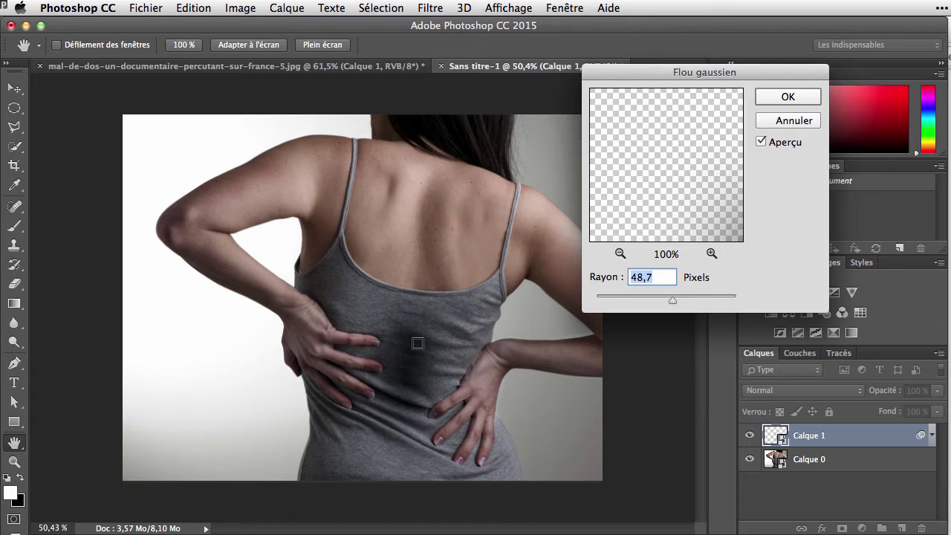
pyautogui.click(787, 97)
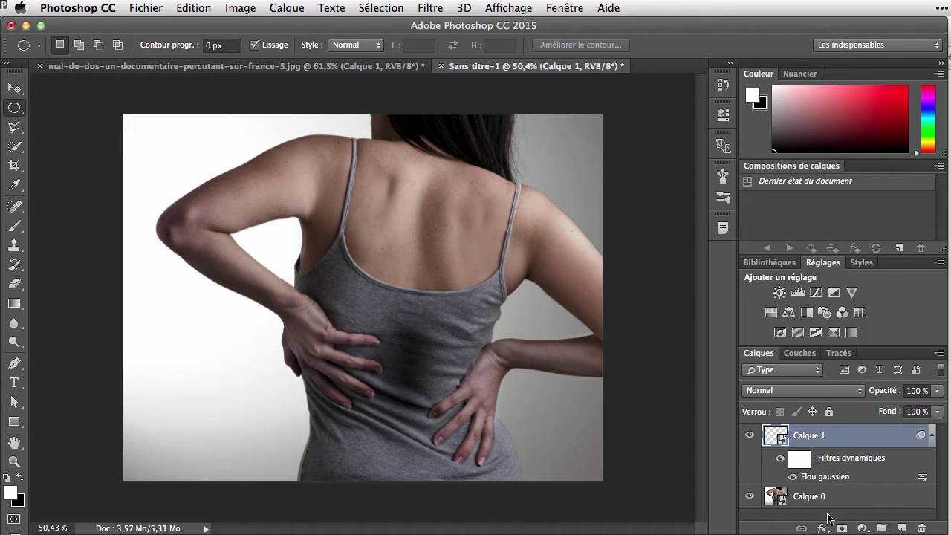
# Add a magenta Incrustation couleur to Calque 1 in Superposition mode at 65% opacity
pyautogui.click(822, 527)
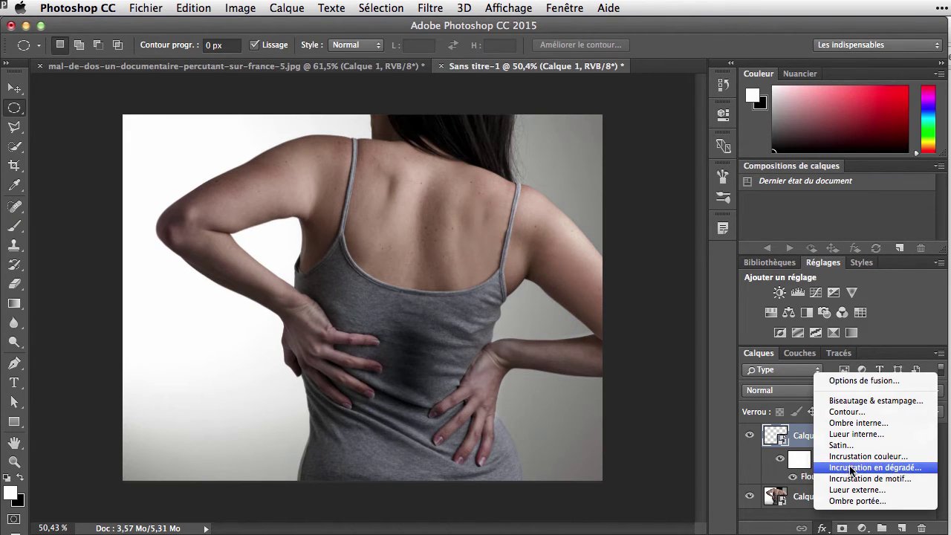
pyautogui.click(854, 456)
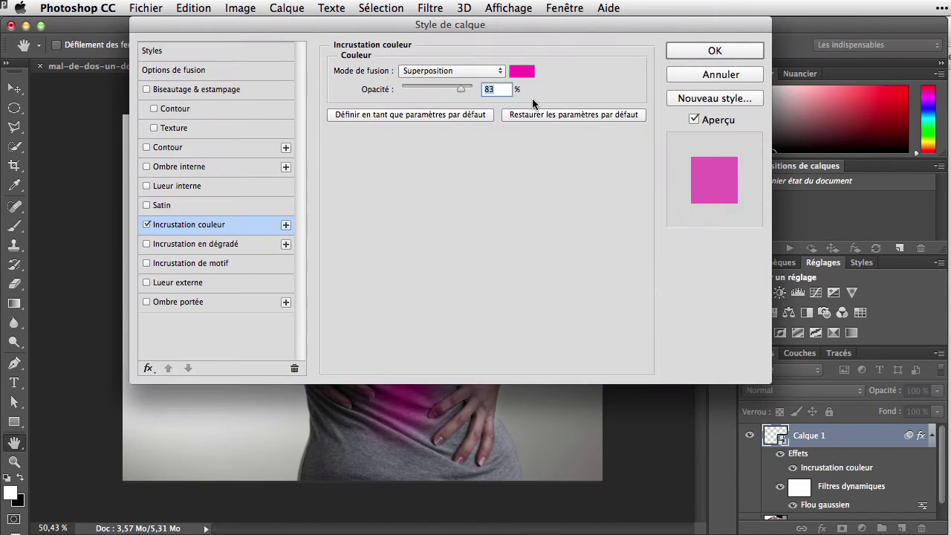
pyautogui.moveTo(493, 23)
pyautogui.mouseDown()
pyautogui.moveTo(715, 5)
pyautogui.moveTo(864, 21)
pyautogui.mouseUp()
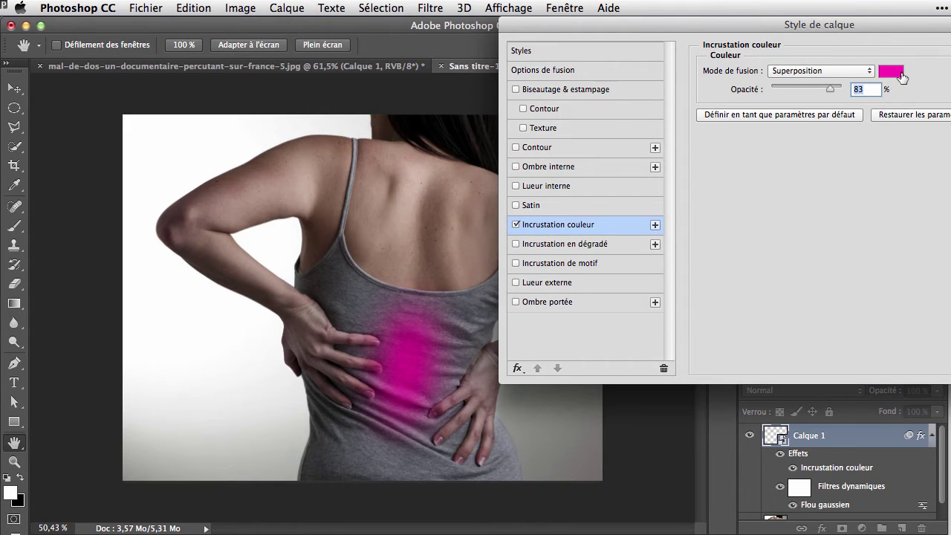
pyautogui.click(811, 88)
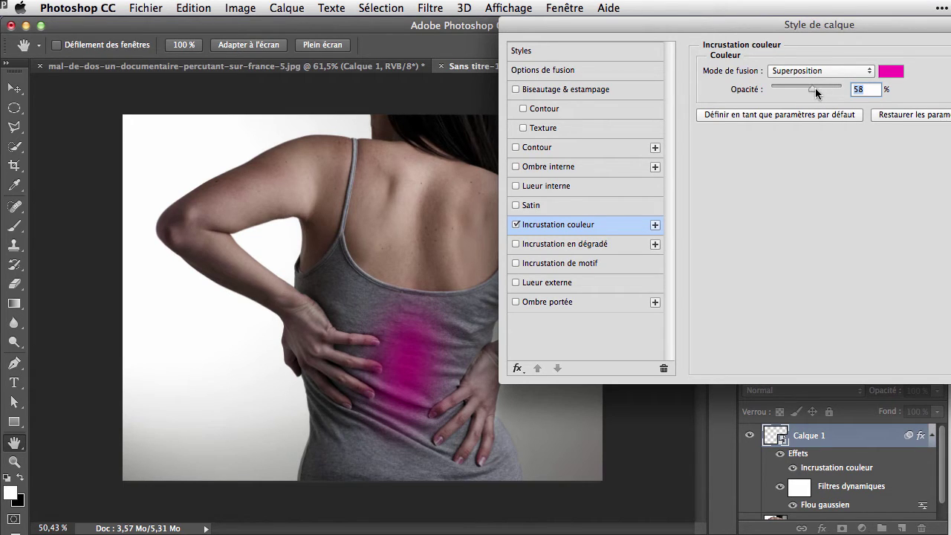
pyautogui.click(806, 88)
pyautogui.moveTo(805, 90); pyautogui.dragTo(812, 92)
pyautogui.moveTo(823, 22); pyautogui.dragTo(693, 4)
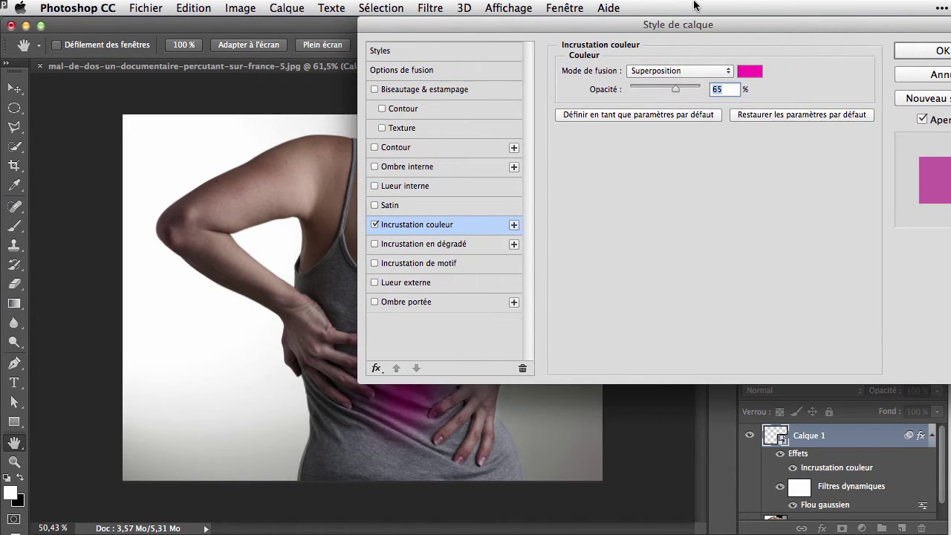
pyautogui.click(924, 51)
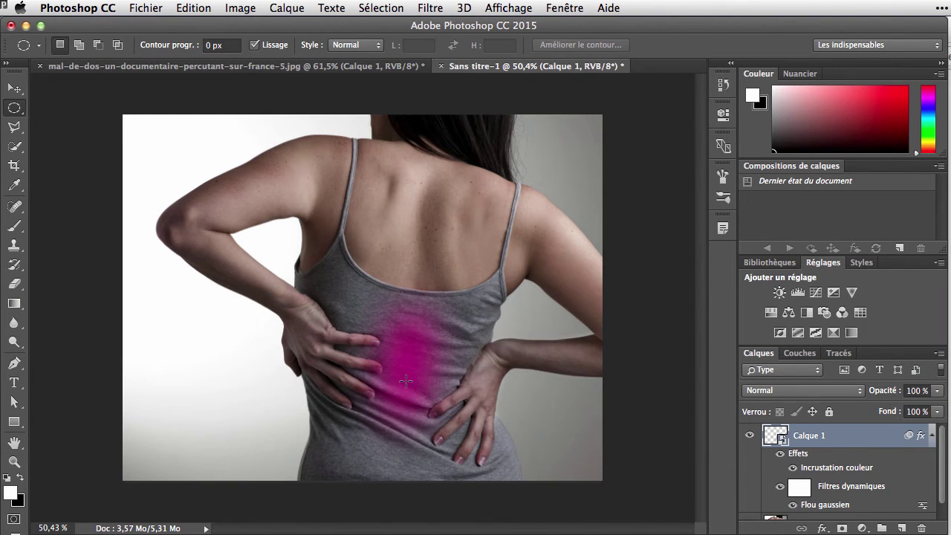
# Zoom to 100% and reapply Flou gaussien with a 67,8-pixel radius
pyautogui.scroll(2, 383, 359)
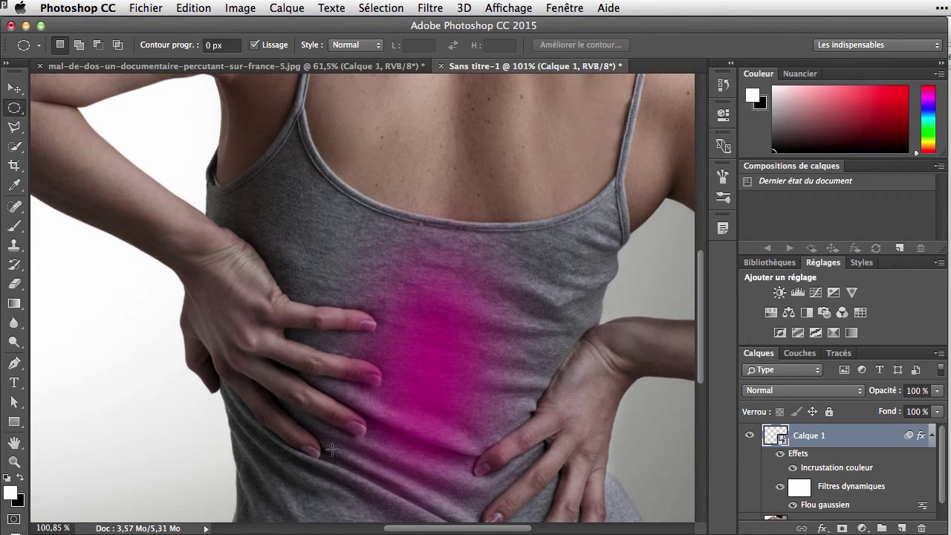
pyautogui.hotkey('ctrl', 'alt', 'f')
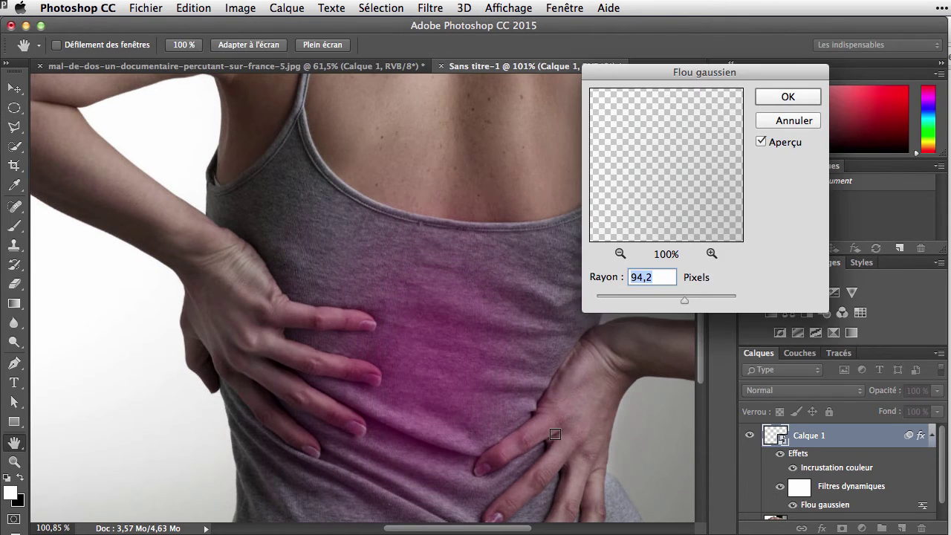
pyautogui.click(677, 298)
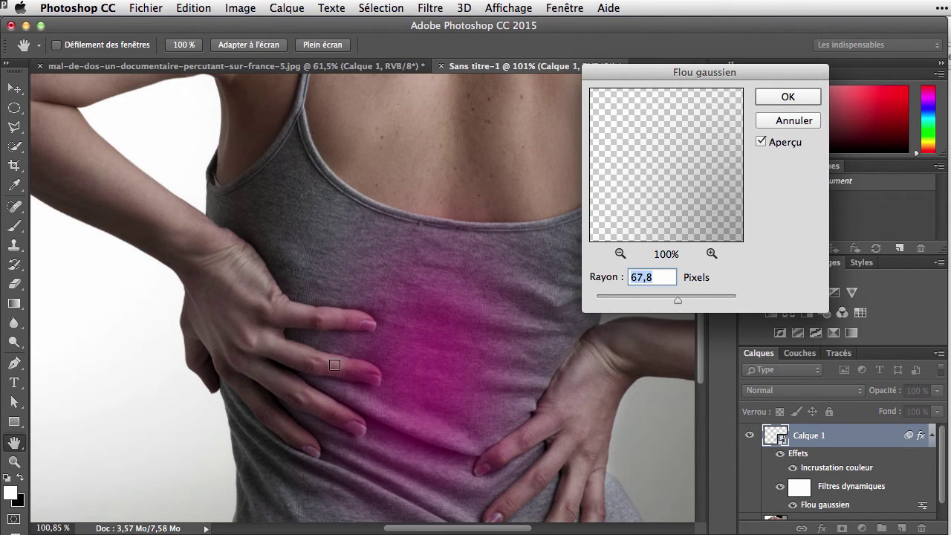
# Confirm the 67,8-pixel Gaussian blur and adjust the view of the back
pyautogui.click(788, 96)
pyautogui.press('m')
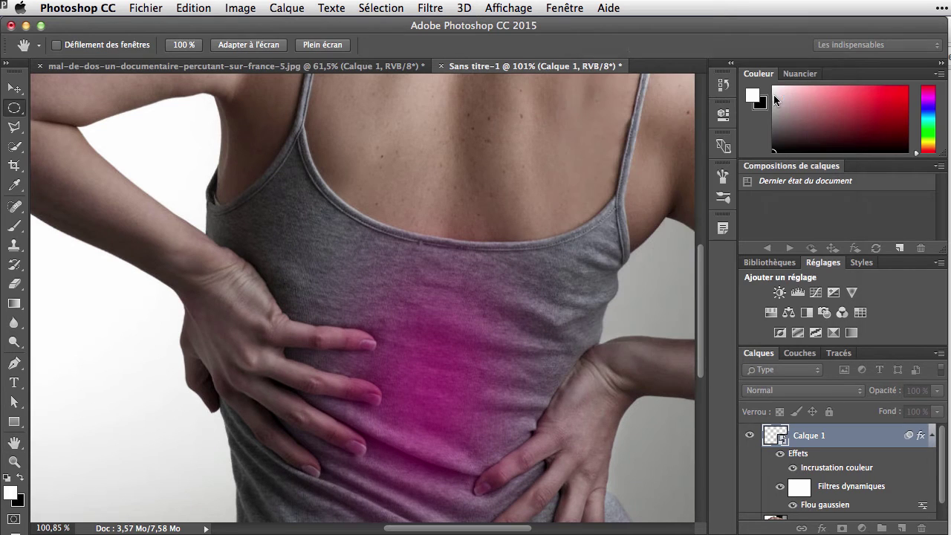
pyautogui.scroll(-3, 544, 369)
pyautogui.scroll(-2, 544, 369)
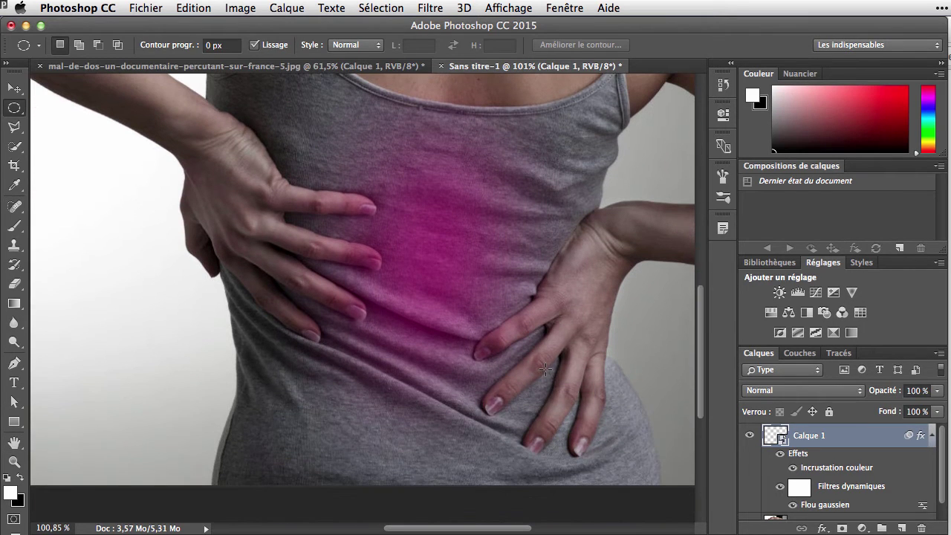
pyautogui.scroll(-1, 881, 456)
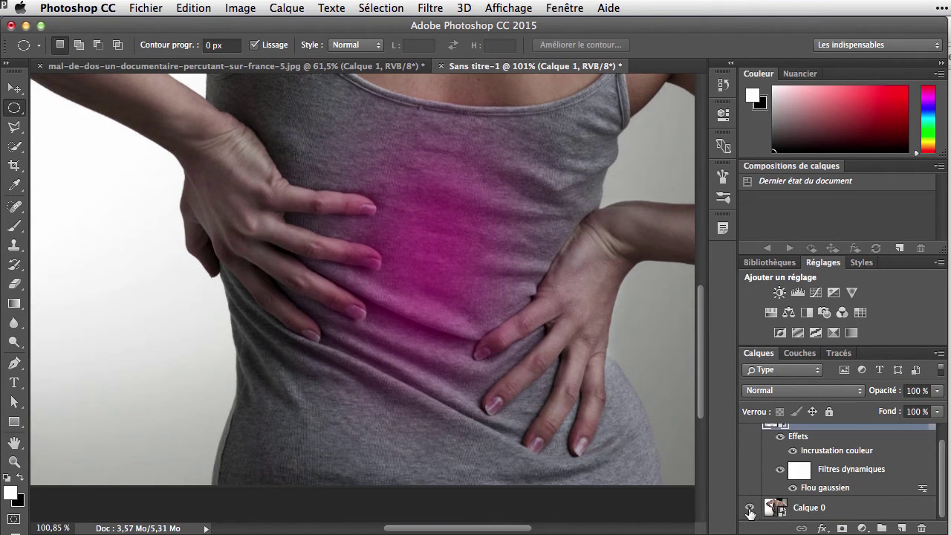
pyautogui.scroll(1, 761, 496)
# Hide Calque 1, then quick-select both hands on Calque 0
pyautogui.click(747, 435)
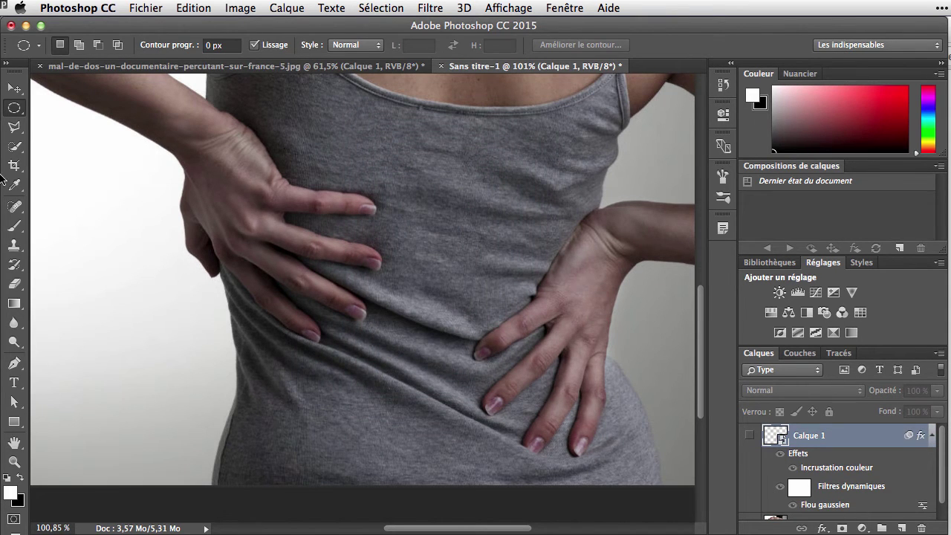
pyautogui.click(15, 146)
pyautogui.hotkey('alt', '[')
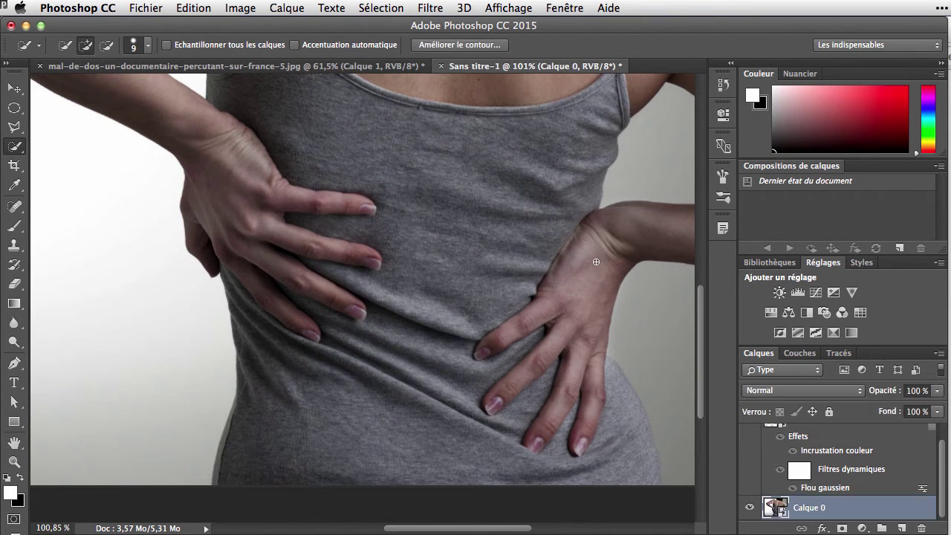
pyautogui.moveTo(583, 294); pyautogui.dragTo(560, 329)
pyautogui.click(375, 9)
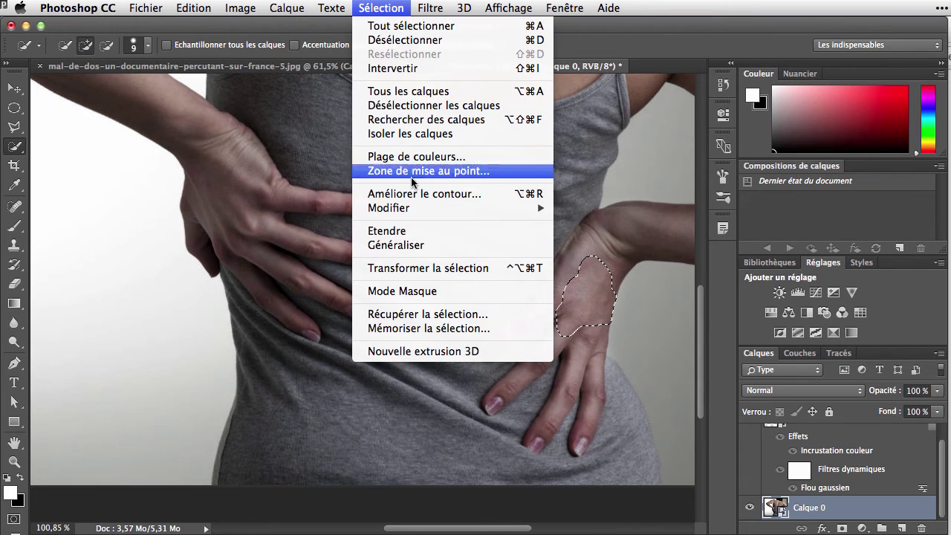
pyautogui.click(401, 316)
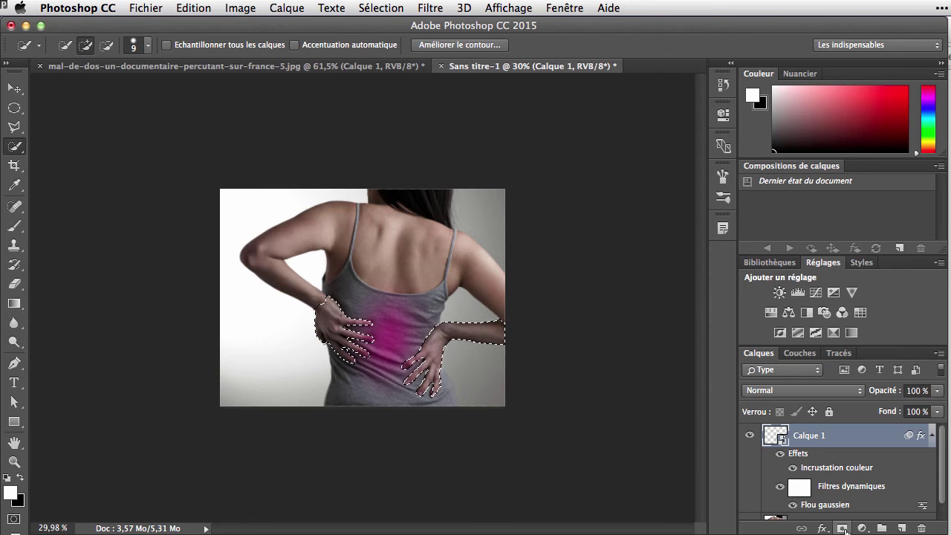
# Mask Calque 1 with the hands selection, target its mask, and choose the Brush tool
pyautogui.press('alt')
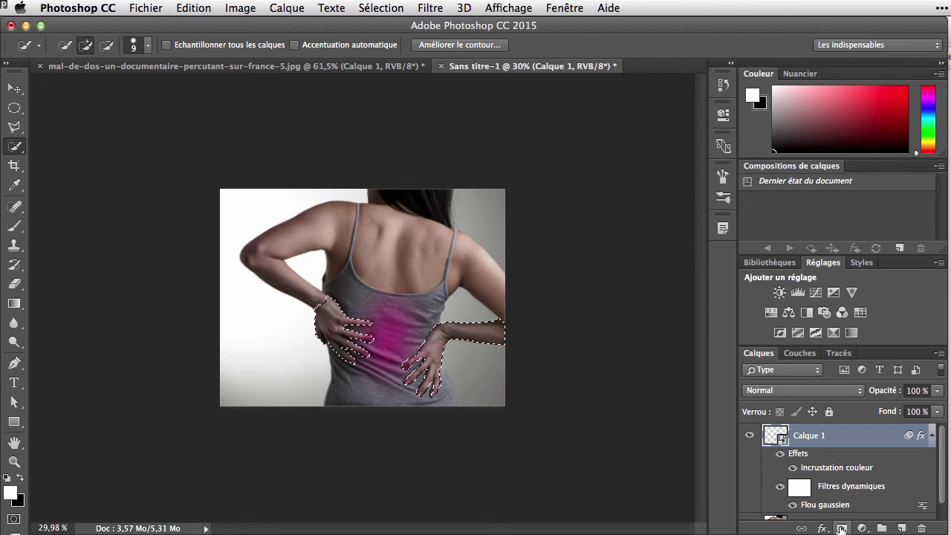
pyautogui.click(841, 528)
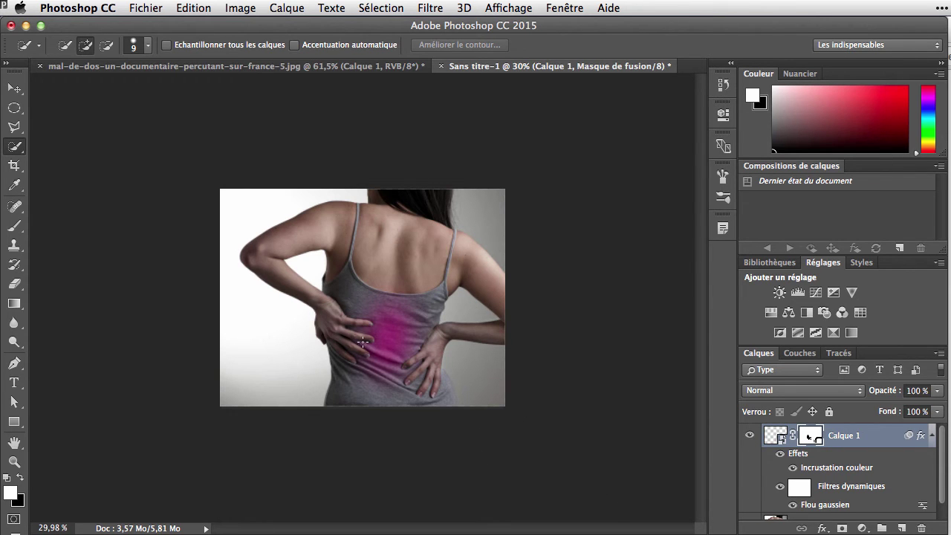
pyautogui.scroll(5, 366, 338)
pyautogui.scroll(-2, 371, 343)
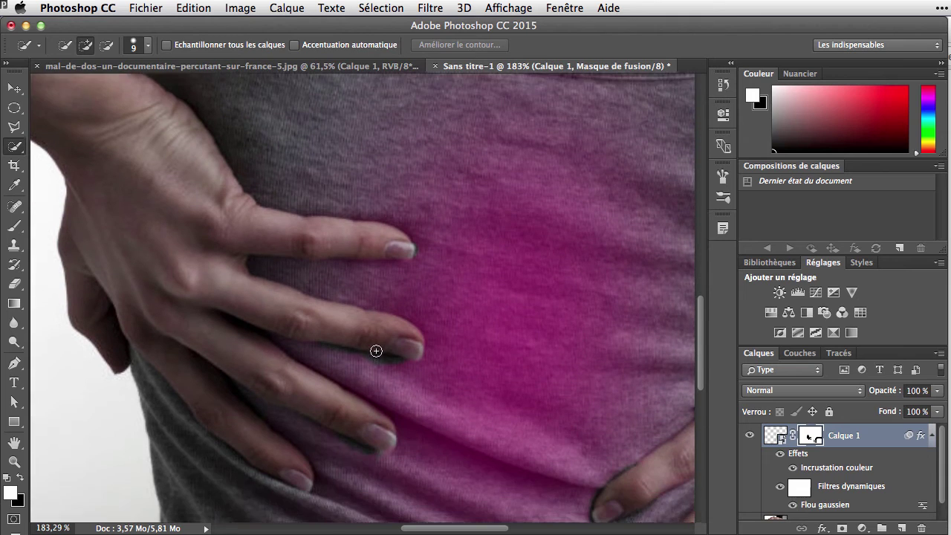
pyautogui.scroll(-1, 376, 348)
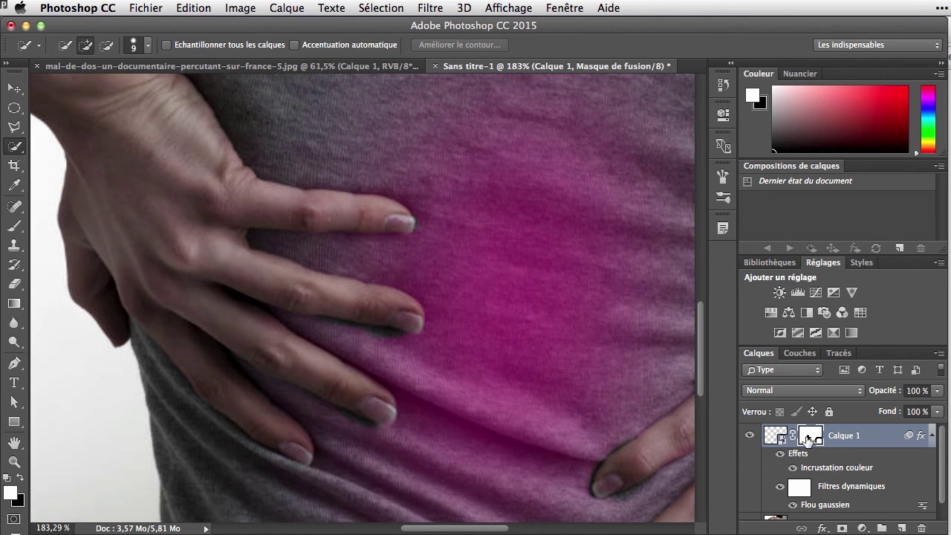
pyautogui.click(773, 441)
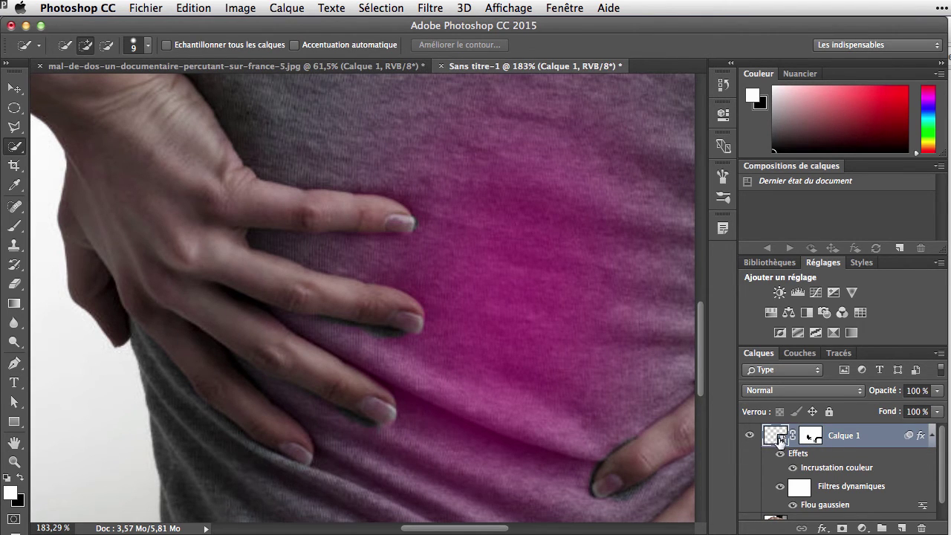
pyautogui.click(806, 438)
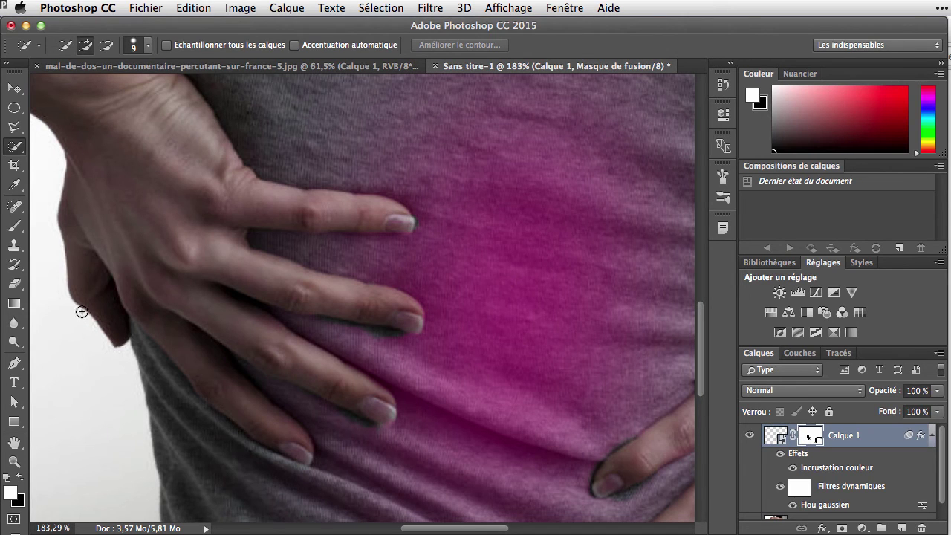
pyautogui.click(14, 225)
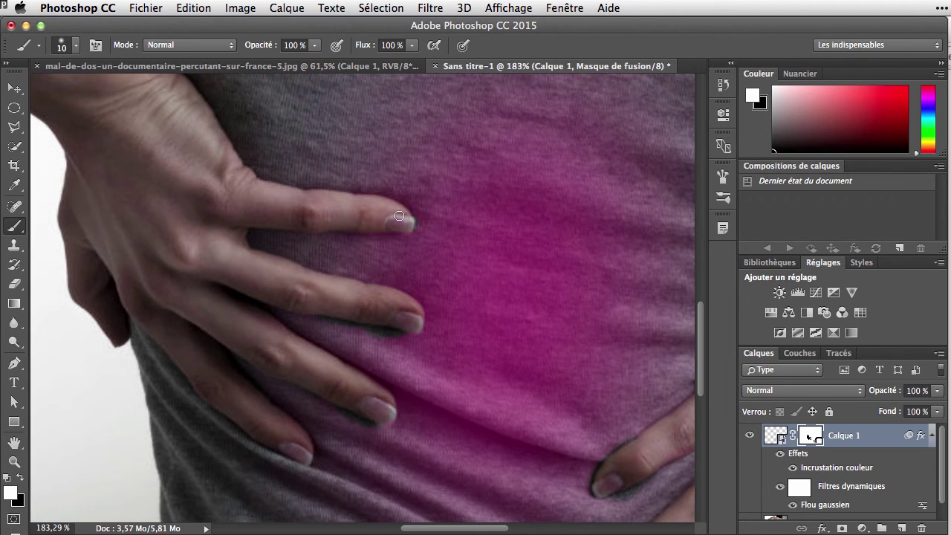
# Paint black on Calque 1's mask along the fingers, then zoom out to the whole back
pyautogui.press('x')
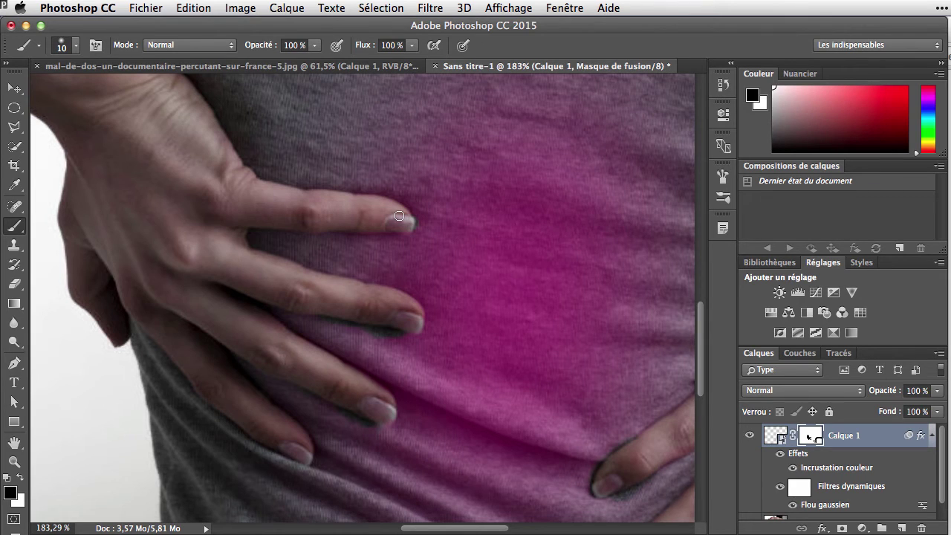
pyautogui.press('x')
pyautogui.press('x')
pyautogui.press('x')
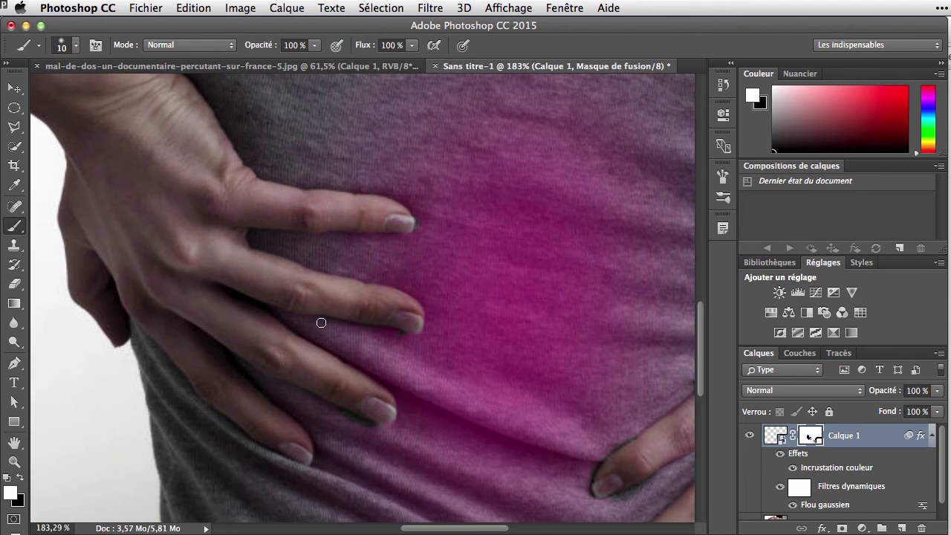
pyautogui.hscroll(5, 438, 493)
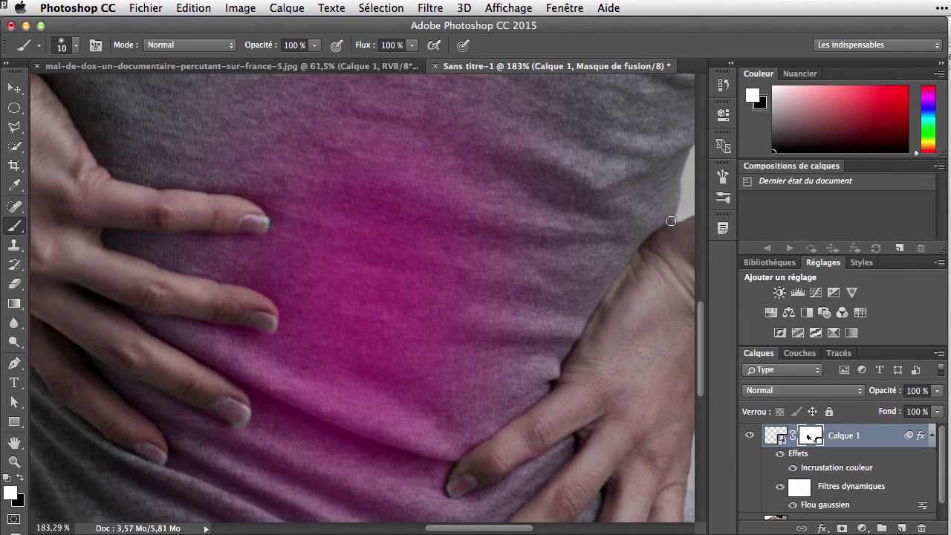
pyautogui.press('x')
pyautogui.hotkey('ctrl', '-')
pyautogui.scroll(-1, 875, 499)
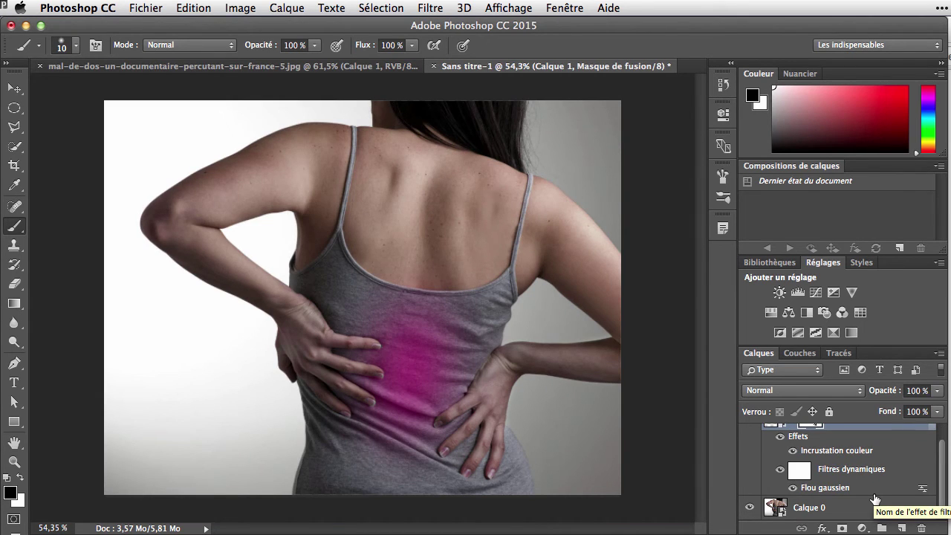
# Add a Hue/Saturation adjustment above Calque 0 with Saturation -73 and Lightness +6
pyautogui.click(811, 511)
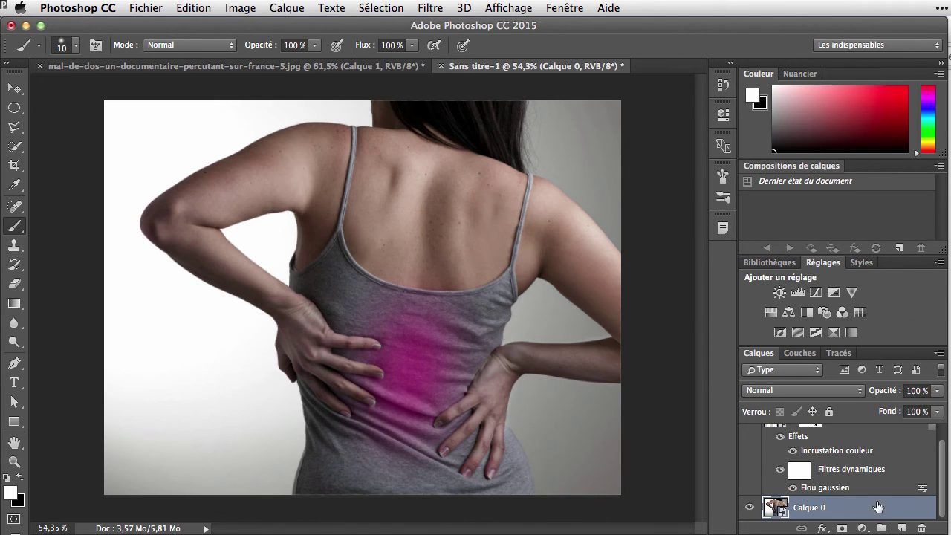
pyautogui.click(770, 314)
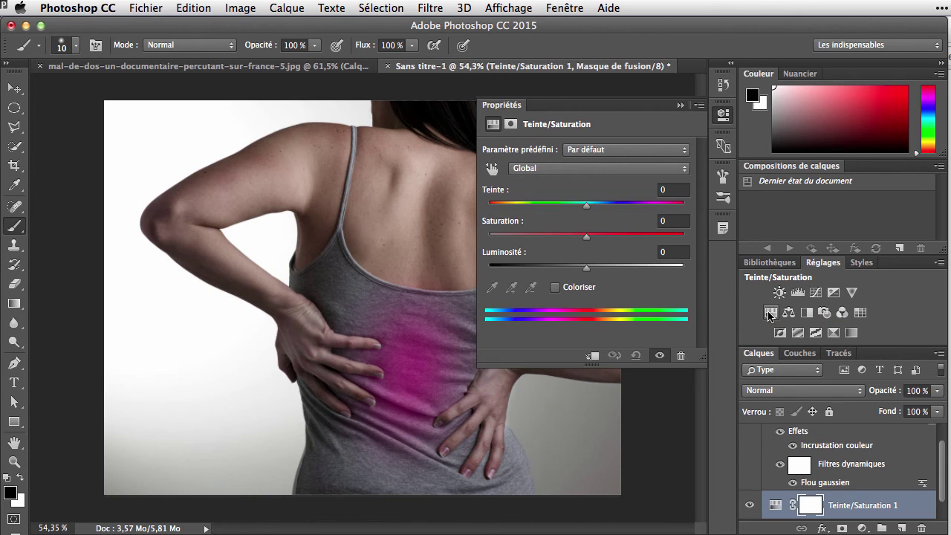
pyautogui.click(564, 236)
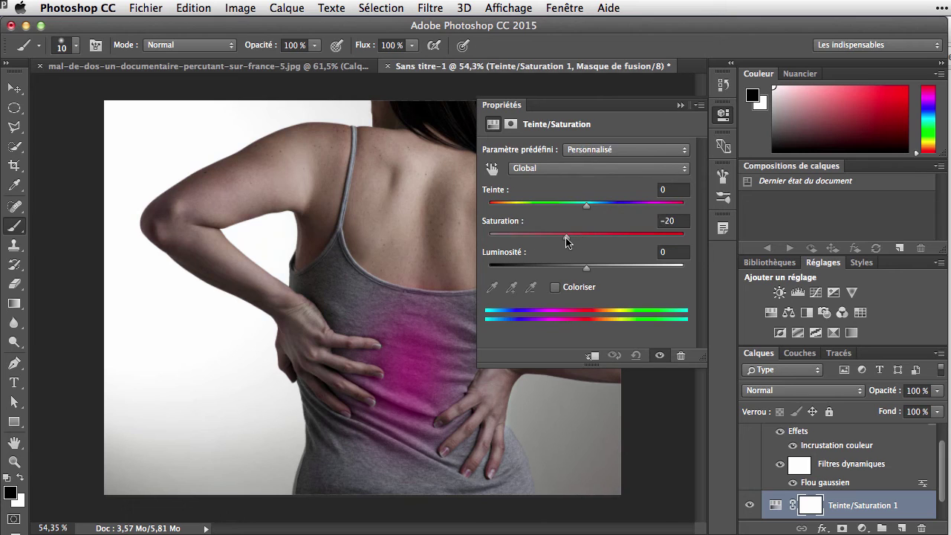
pyautogui.moveTo(563, 238); pyautogui.dragTo(511, 238)
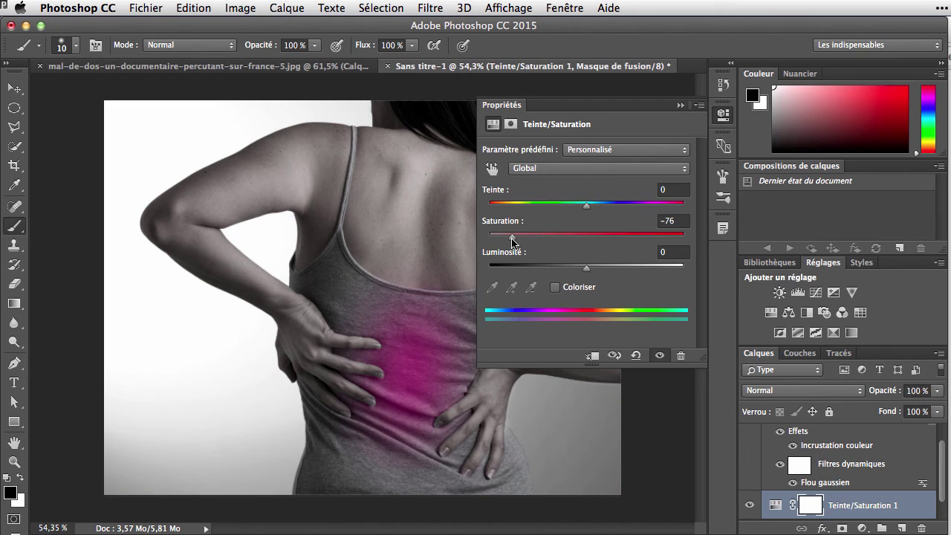
pyautogui.moveTo(512, 241); pyautogui.dragTo(515, 242)
pyautogui.moveTo(599, 272); pyautogui.dragTo(594, 274)
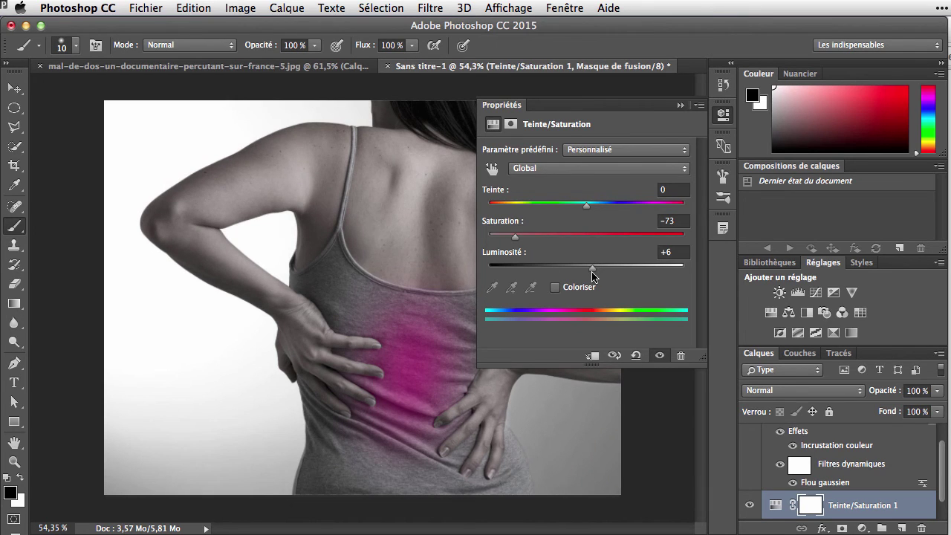
pyautogui.click(684, 373)
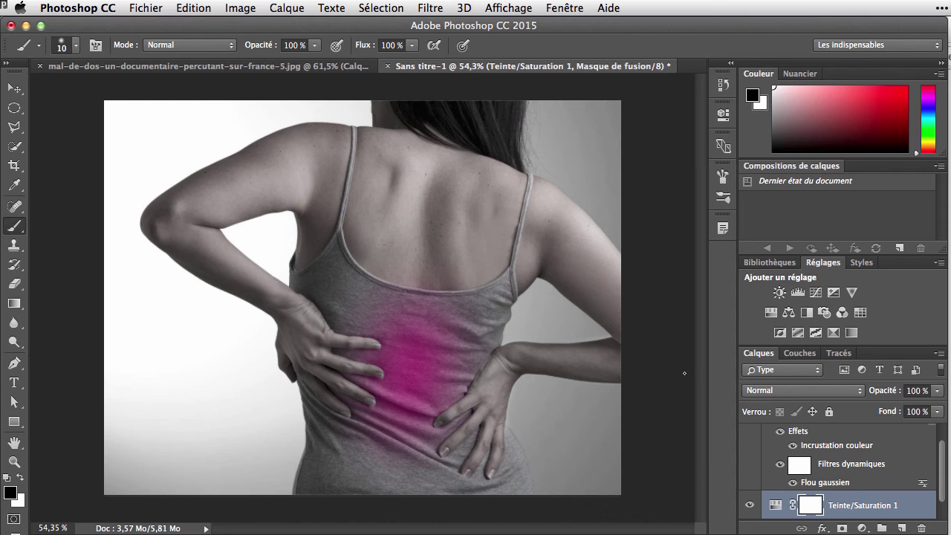
pyautogui.click(792, 446)
pyautogui.doubleClick(792, 447)
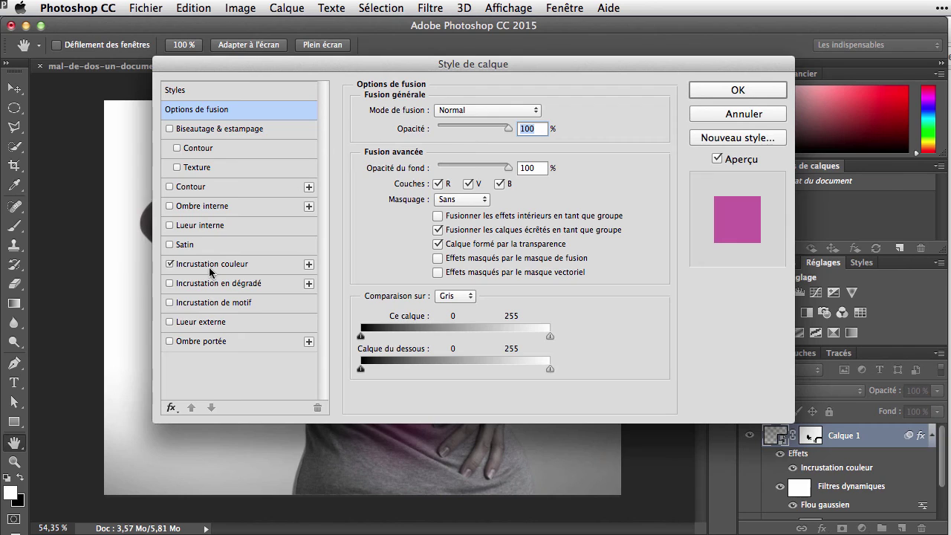
pyautogui.click(285, 260)
pyautogui.click(546, 112)
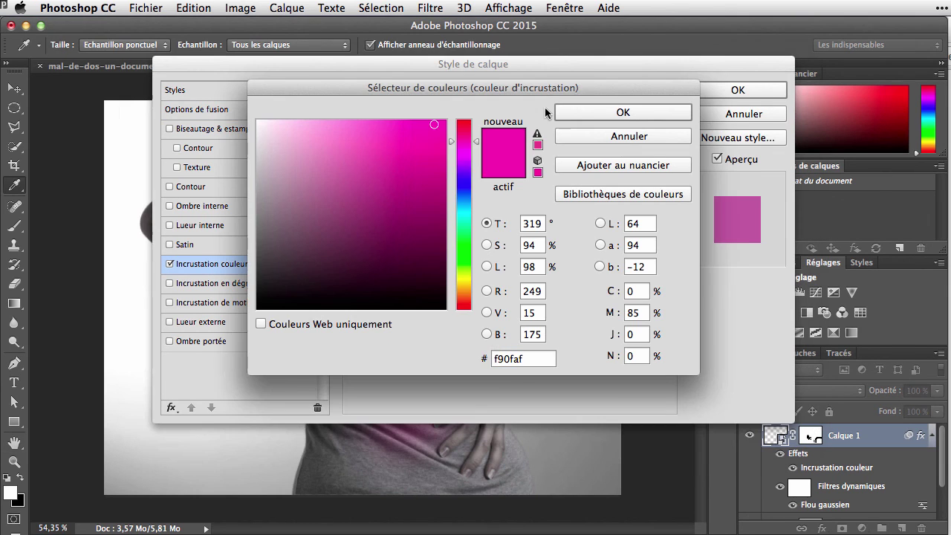
pyautogui.click(468, 281)
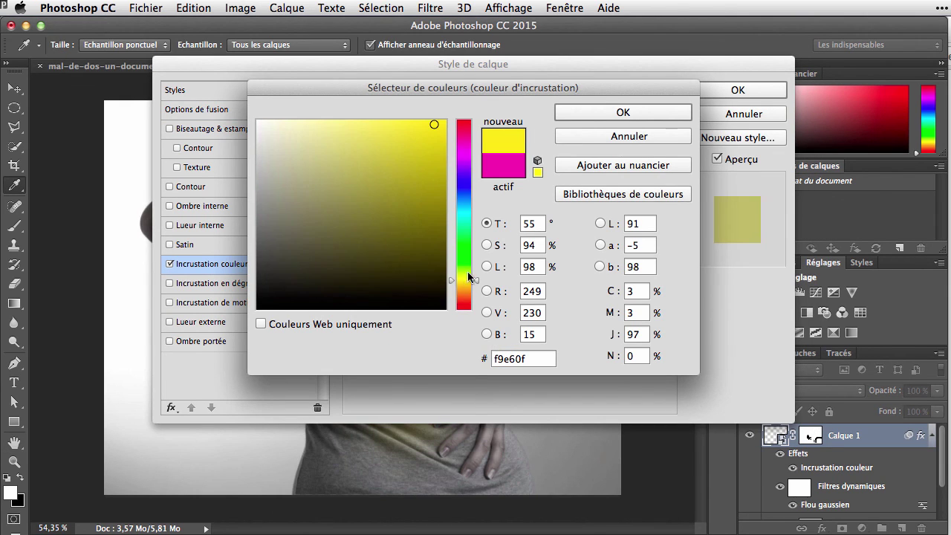
pyautogui.click(642, 112)
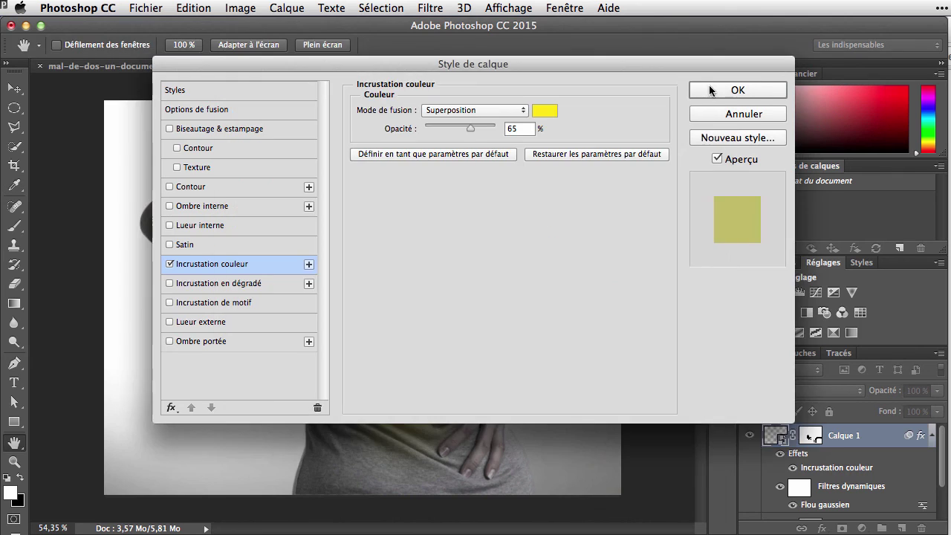
pyautogui.click(708, 88)
pyautogui.hotkey('ctrl', 'z')
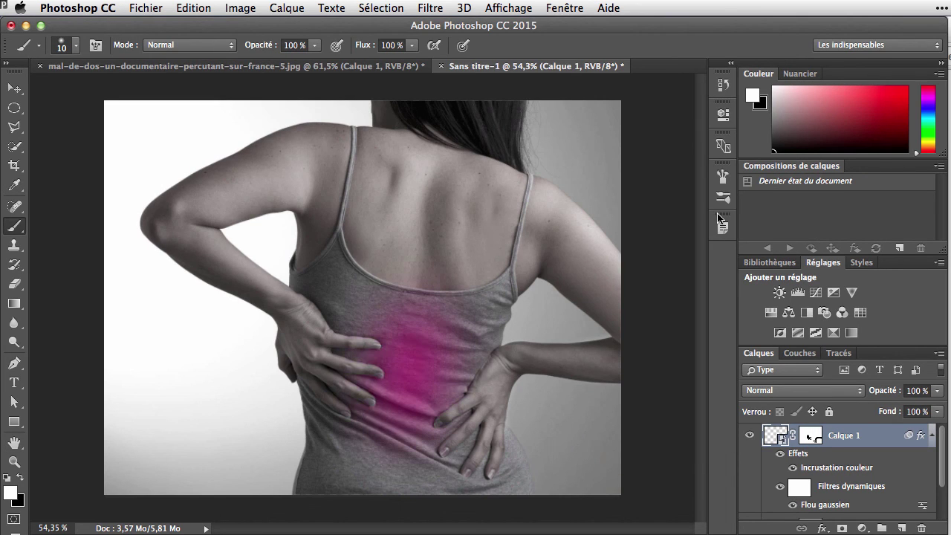